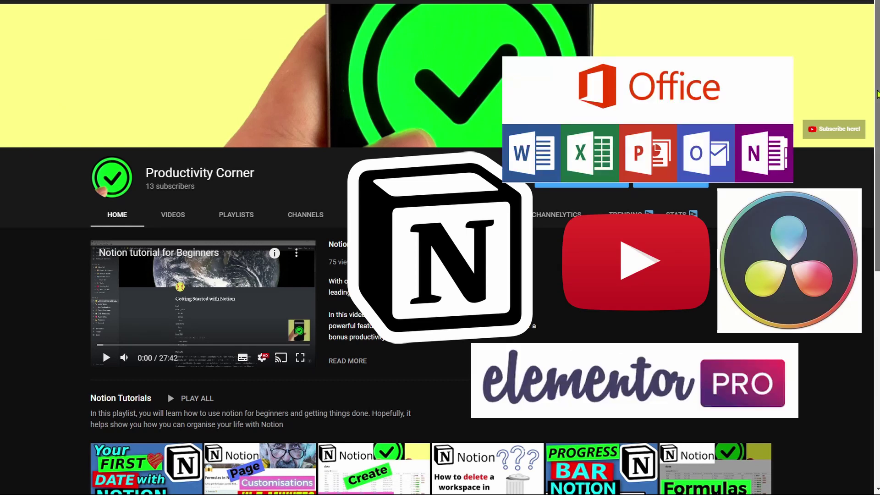
scroll(876, 128, "down", 2)
scroll(876, 113, "down", 4)
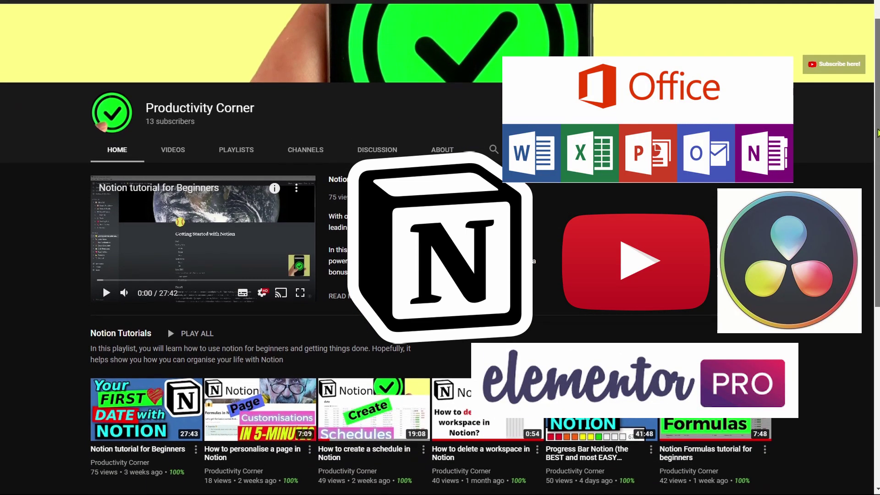
scroll(876, 114, "down", 3)
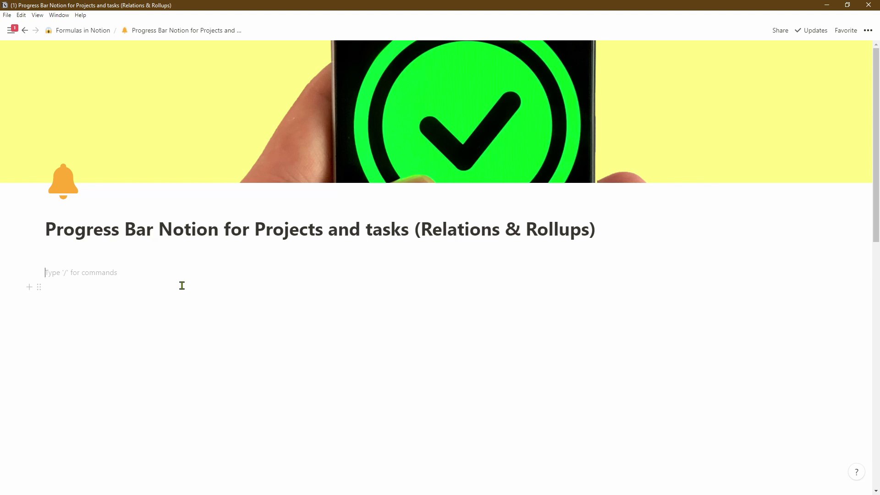
Insert a table beneath the page title and name its first two rows Project 1 and Project 2
type("/table")
key("Return")
left_click(121, 307)
type("Project ")
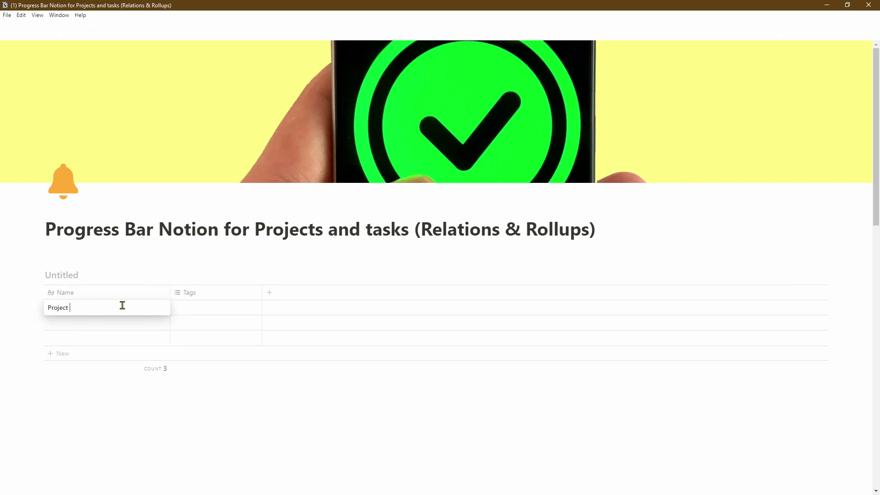
type("1")
key("Down")
type("Proj")
key("Down")
Title the projects table "Project List for Productivity Corner"
left_click(61, 275)
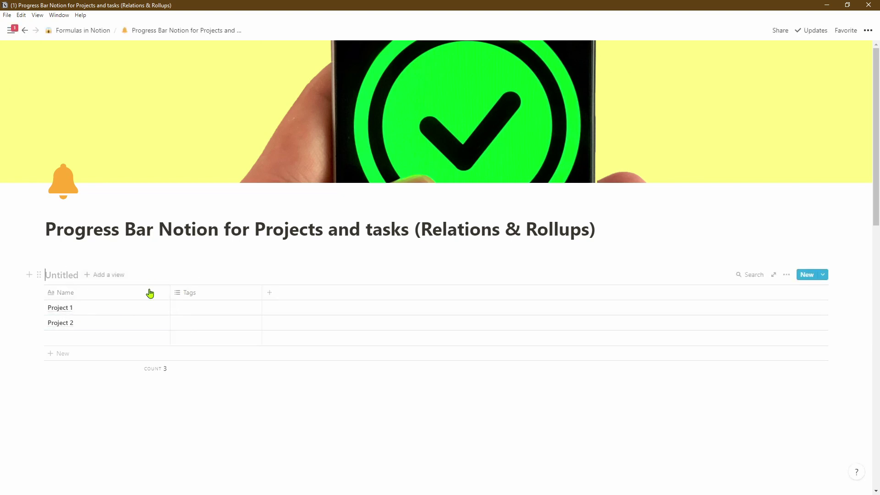
type("Project List for Produc")
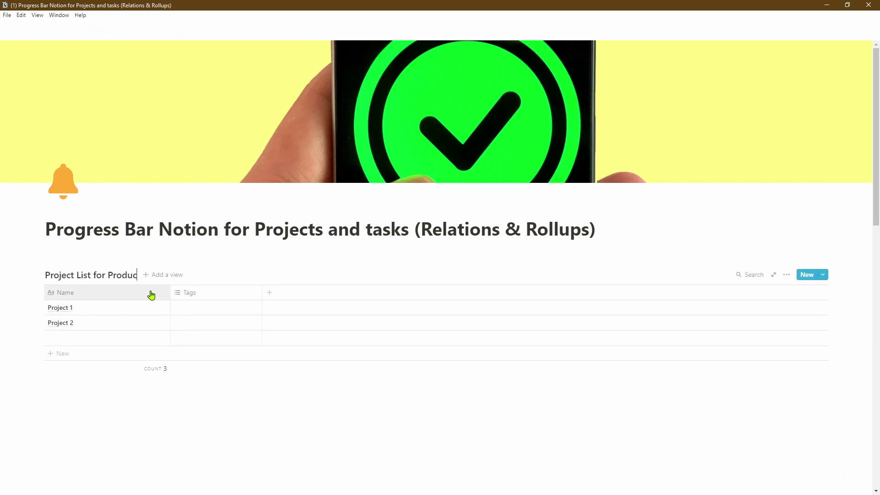
type("tivity Corner")
Insert a second table below the projects, with rows Task 1 to Task 10, and title it "Task list for Productivity Corner"
left_click(118, 390)
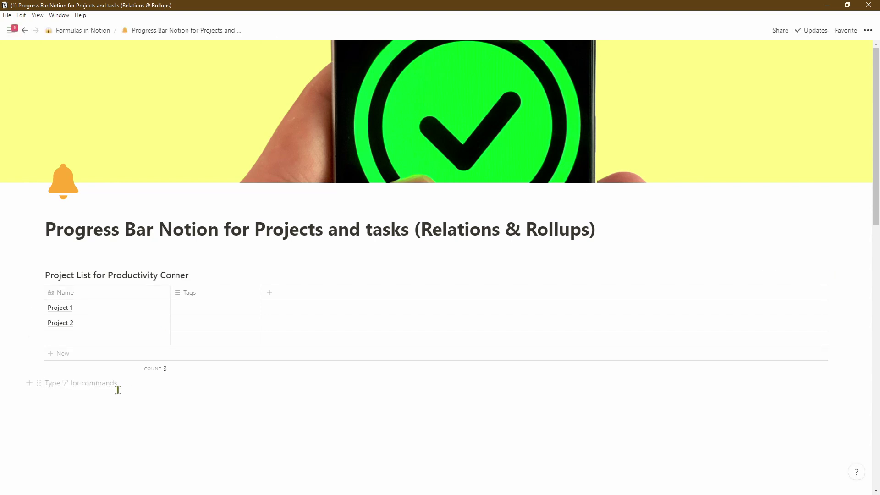
type("/table")
key("Return")
type("Task 1")
key("Return")
type("Task 2")
key("Return")
type("Task")
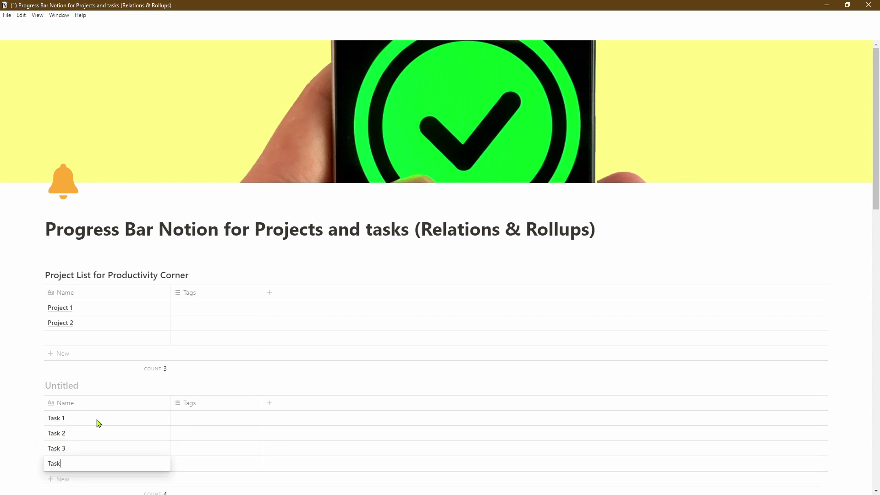
type(" 3 Task 4 Task 5 Task 6 Task 7 Task")
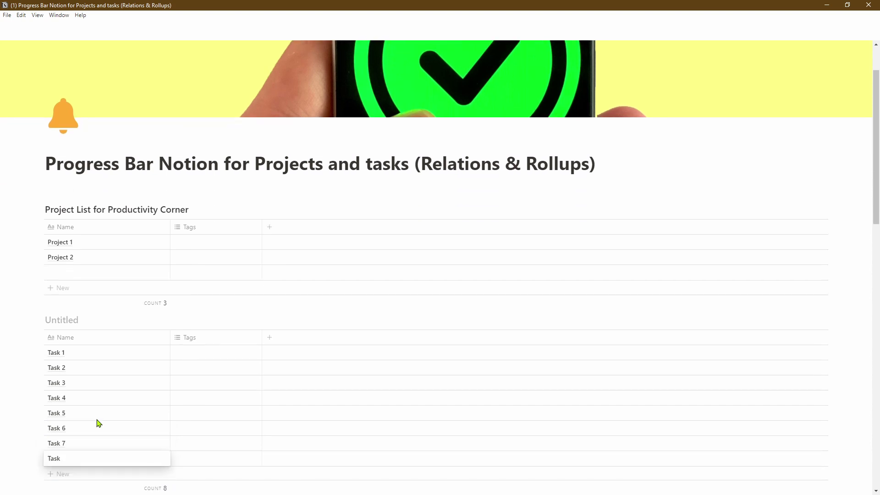
type(" 8 Task 9 Task 10")
left_click(68, 288)
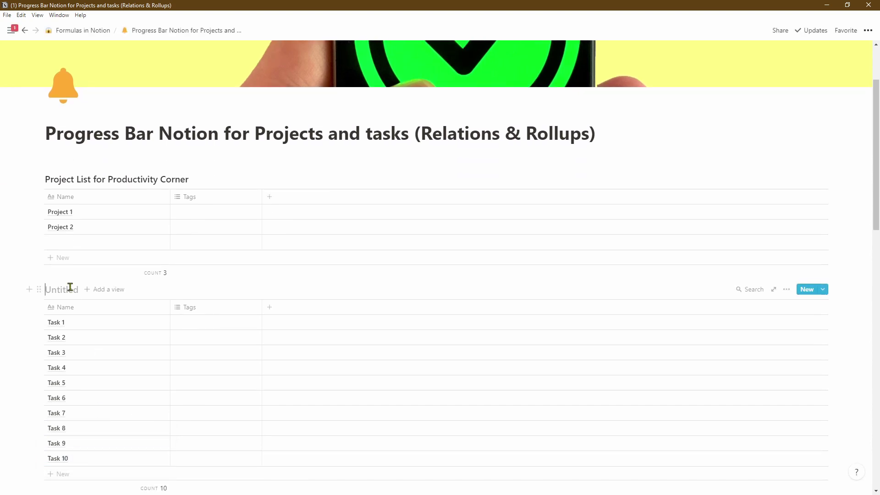
type("Task list for Productivity Corner")
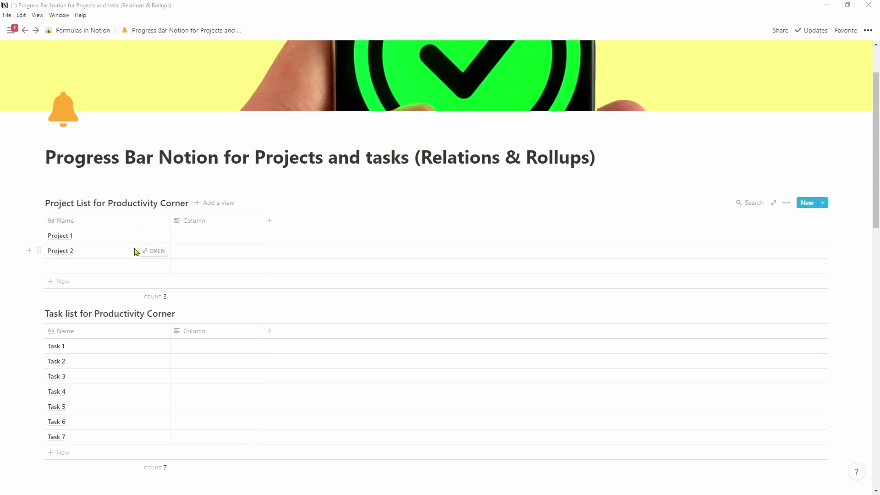
Change the task table's Column property into a Relation linked to the Project List for Productivity Corner database
left_click(243, 333)
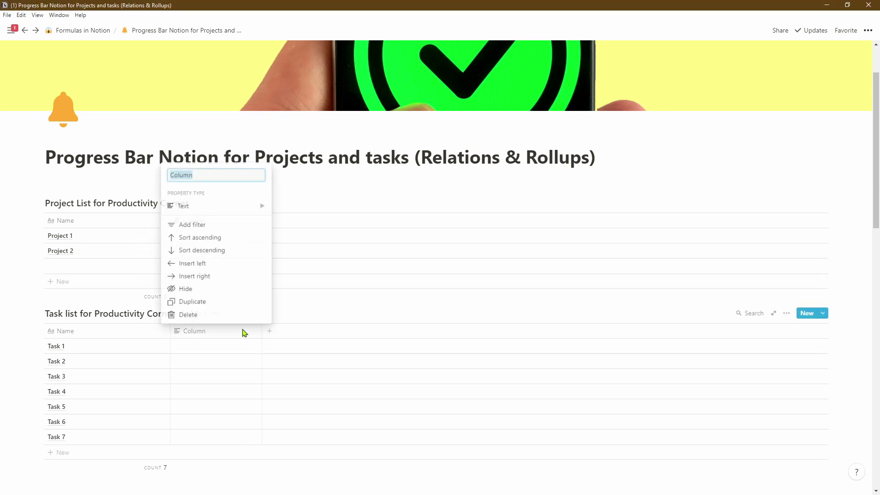
mouse_move(229, 212)
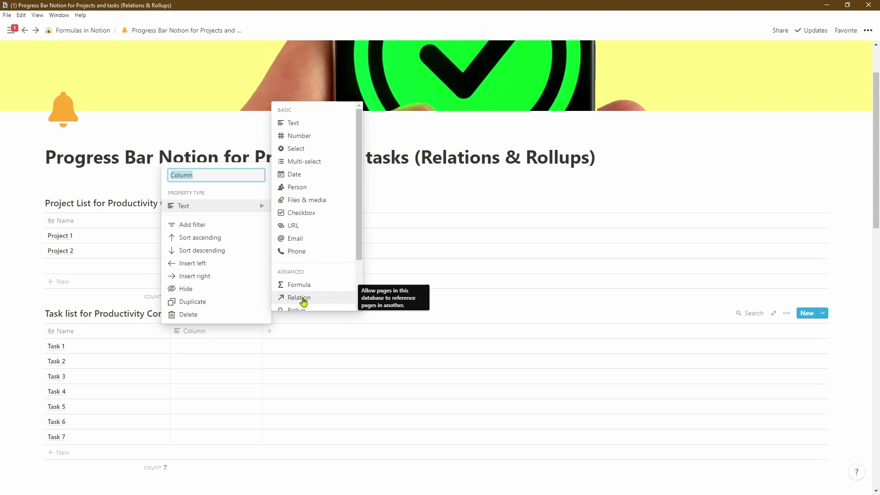
left_click(334, 303)
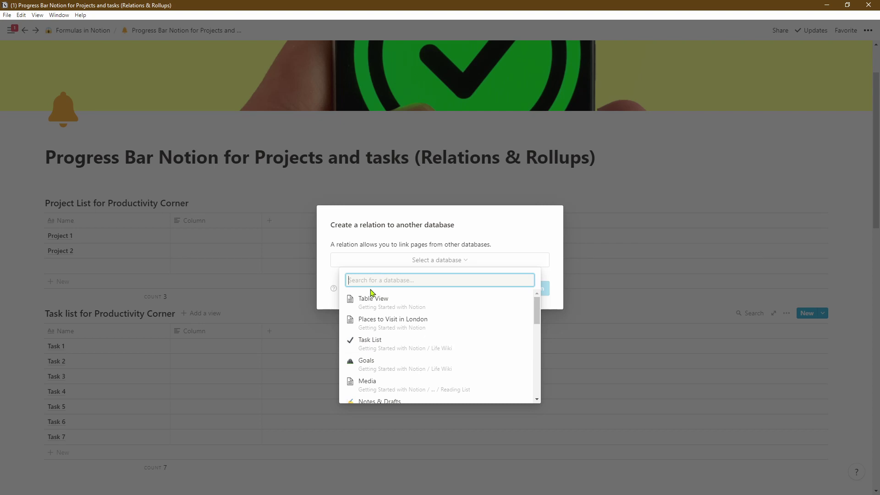
type("project")
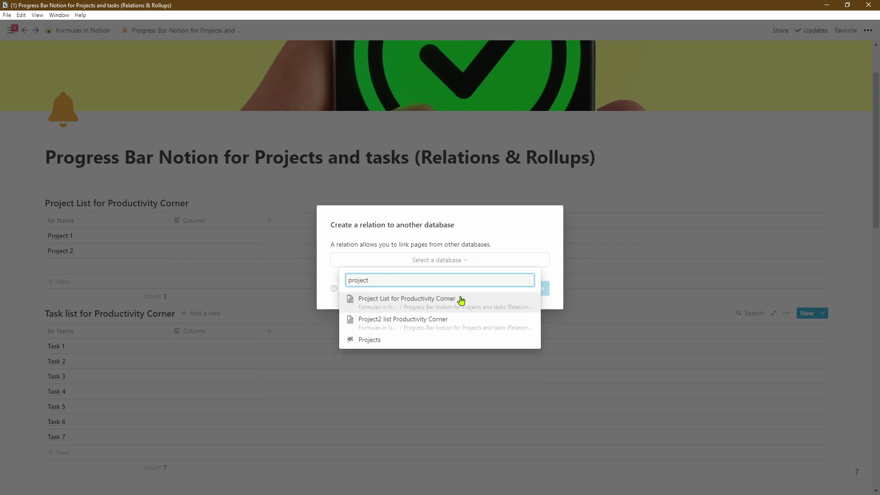
left_click(464, 303)
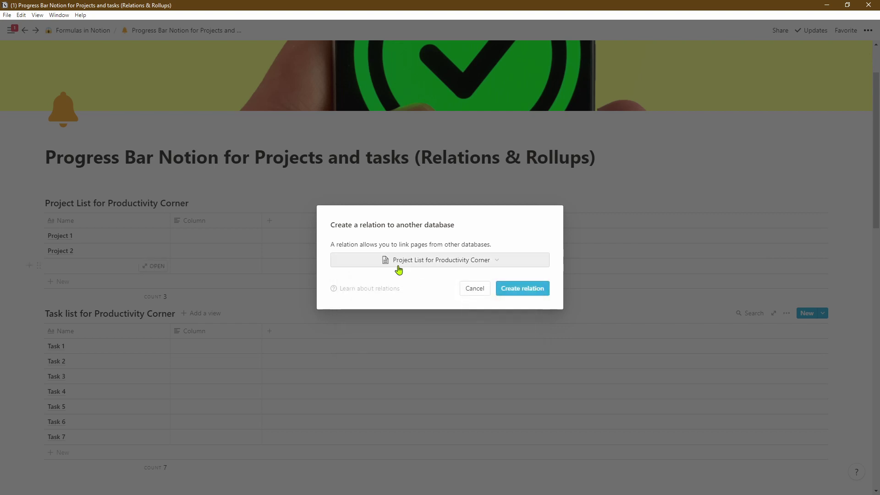
left_click(523, 292)
Rename the task table's relation property as "Projects List"
left_click(220, 335)
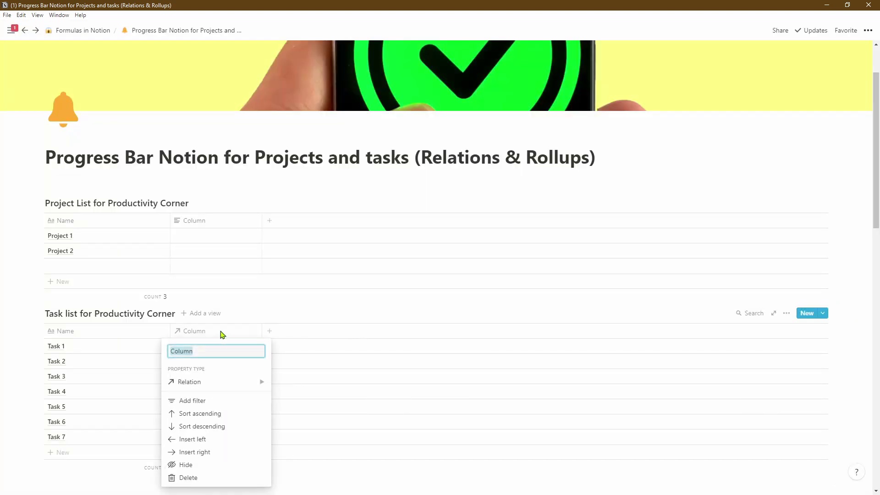
type("Projects List")
key("Return")
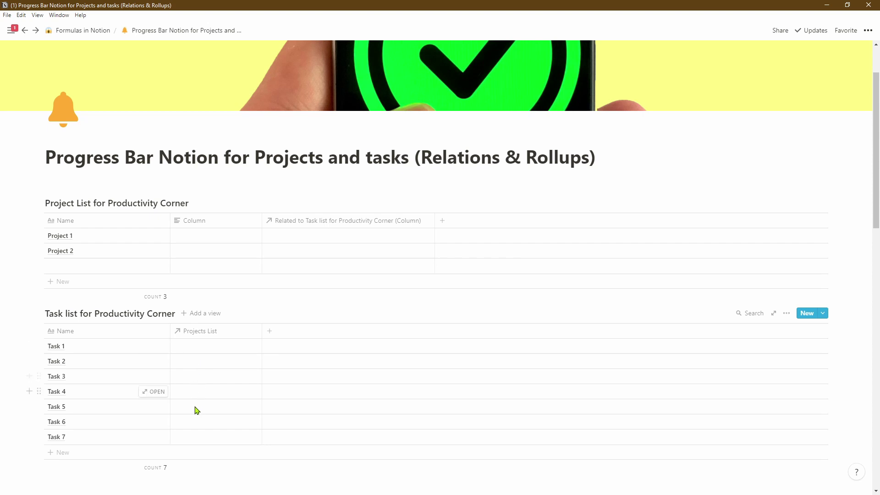
Link Task 1 through Task 5 to Project 1 in the Projects List property
left_click(245, 351)
type("Project 1")
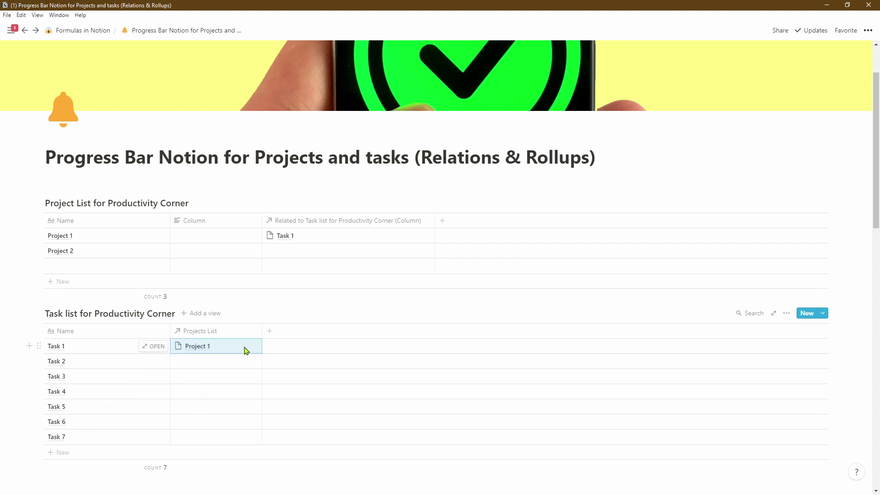
key("Down")
type("Project 1")
key("Down")
type("Project 1")
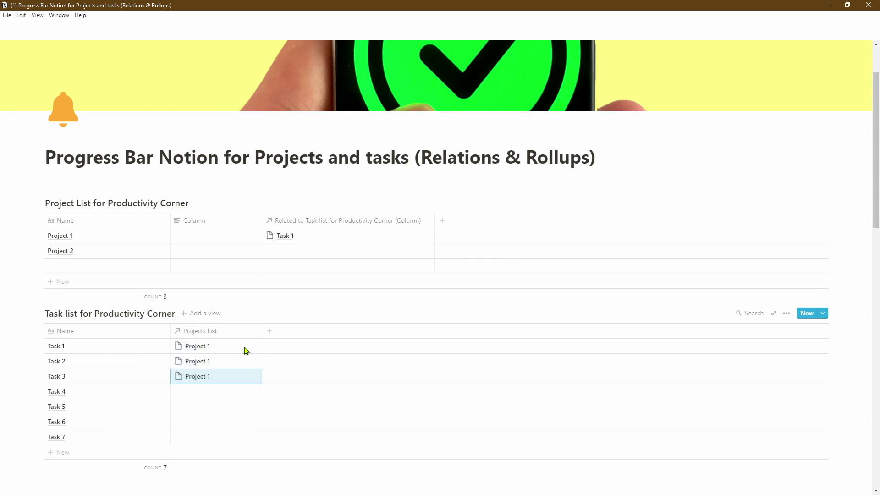
key("Down")
type("Project 1")
key("Down")
type("Project 1")
Link Task 6 and Task 7 to Project 2 in the Projects List property
left_click(207, 425)
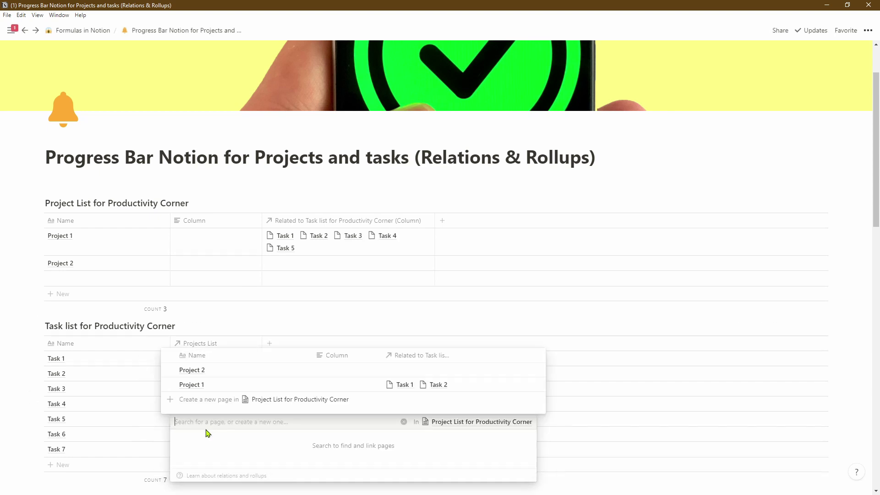
left_click(185, 370)
left_click(251, 448)
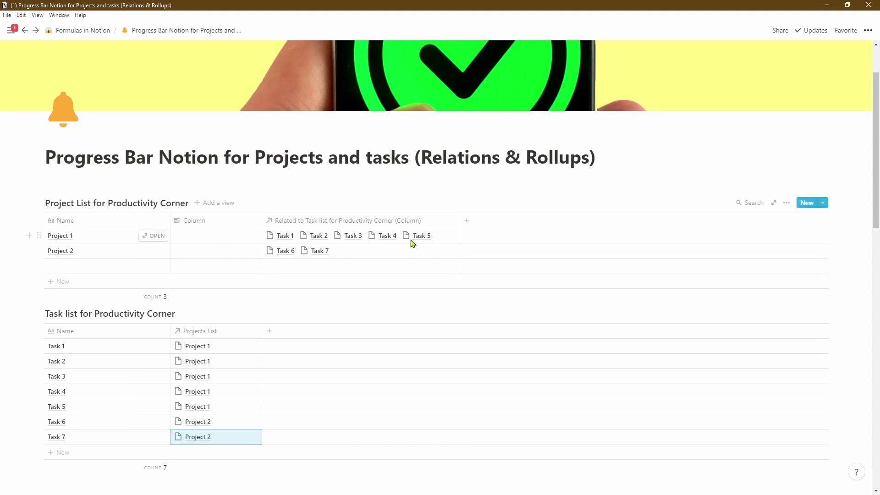
Rename the project table's Column property as "Roll Up" and change its type to Rollup
left_click(223, 229)
type("Roll Up")
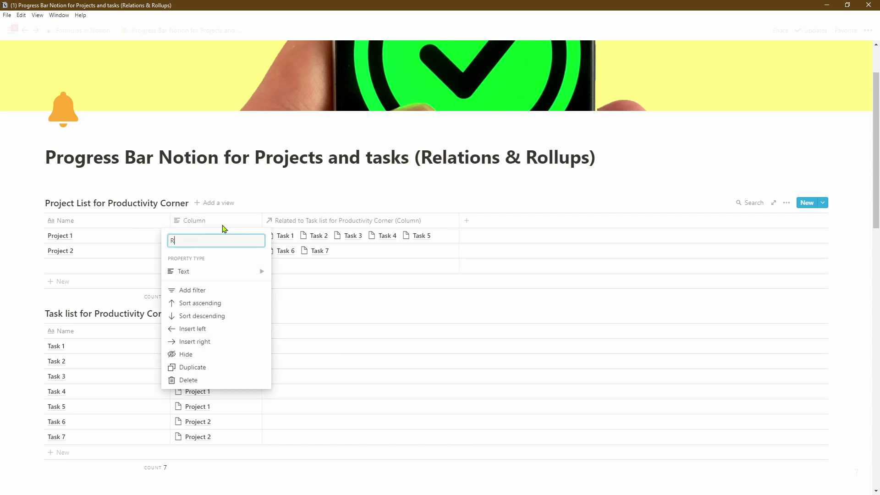
left_click(216, 269)
left_click(309, 376)
Configure the Roll Up property to use the relation to the task list and display the Name property
left_click(219, 237)
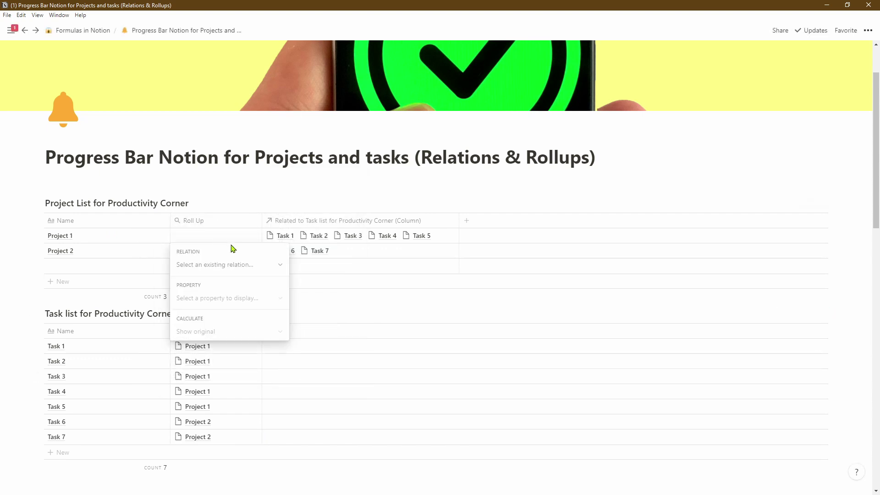
key("Escape")
left_click(219, 242)
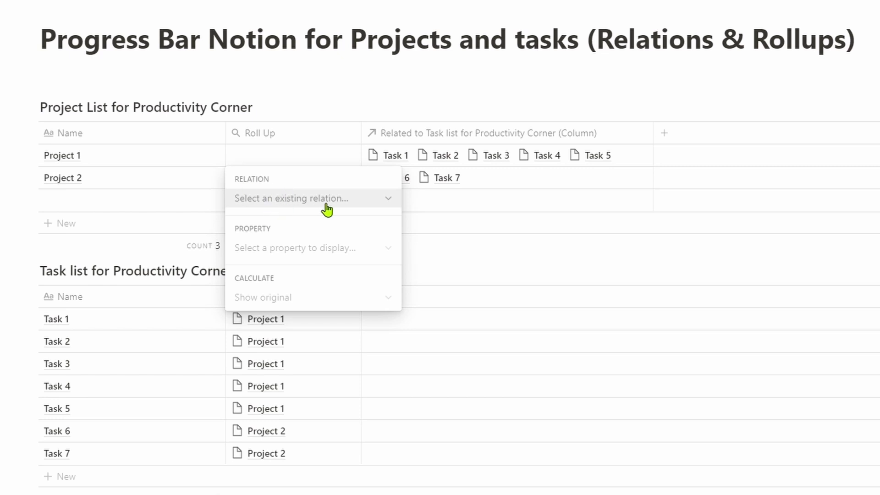
left_click(366, 203)
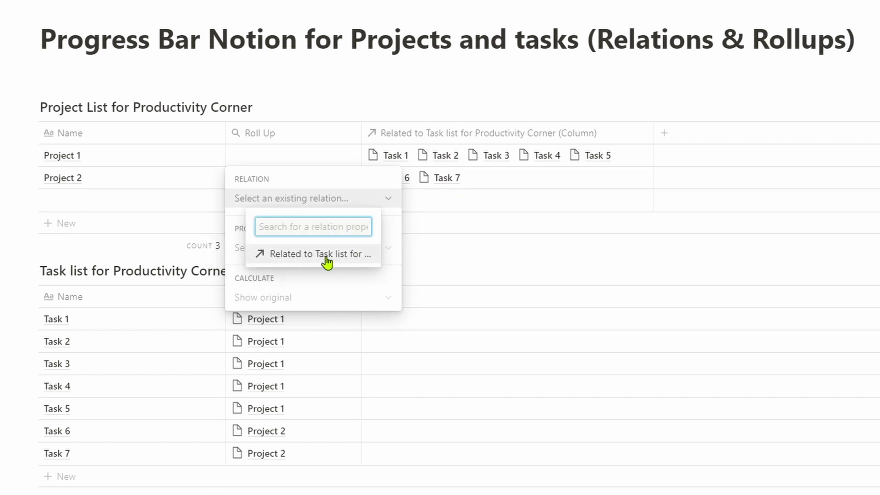
left_click(346, 257)
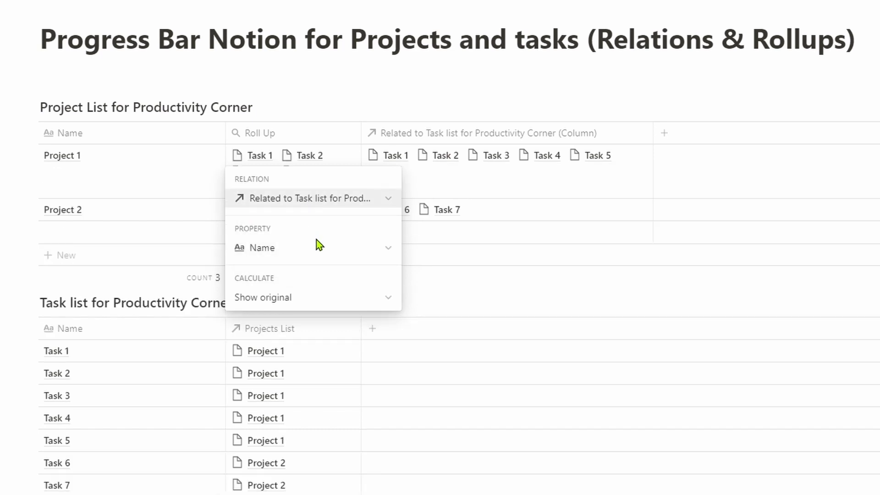
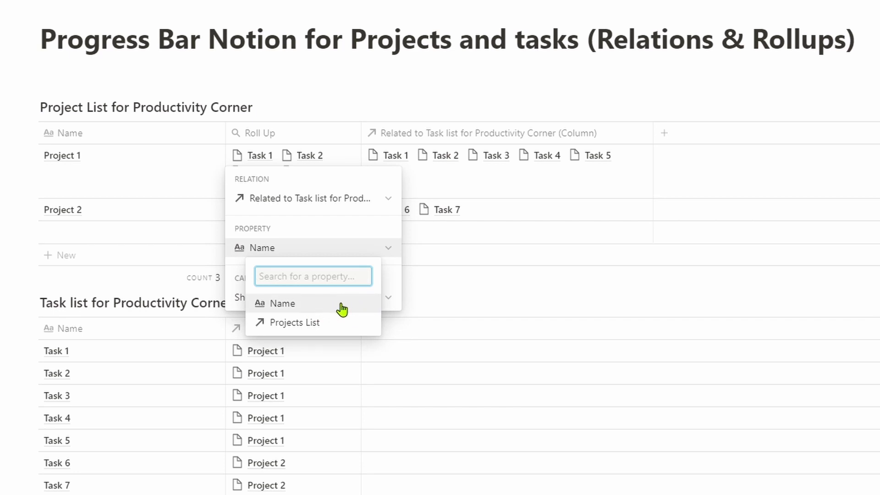
left_click(341, 306)
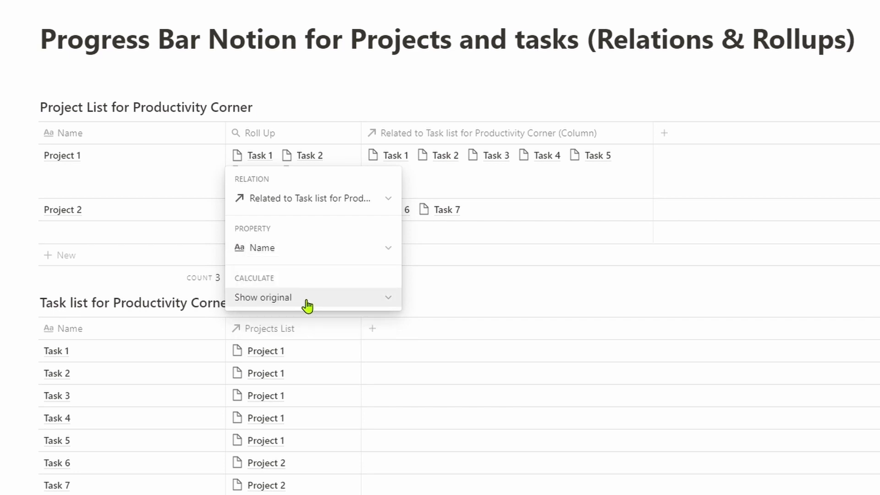
Try the Show original and Show unique values calculations on the Roll Up property
left_click(341, 300)
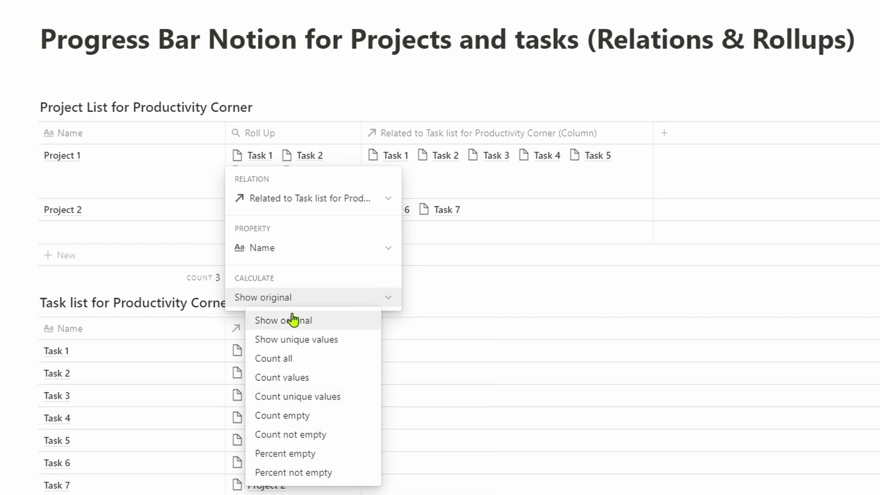
left_click(330, 320)
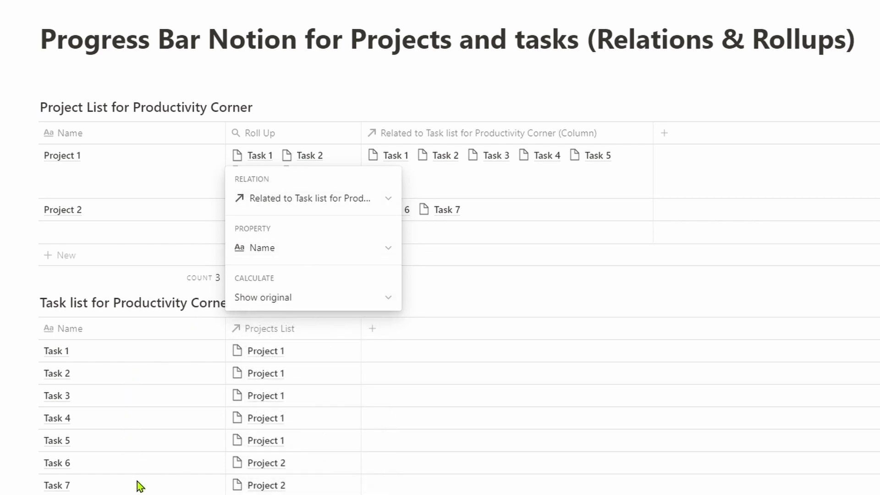
left_click(321, 297)
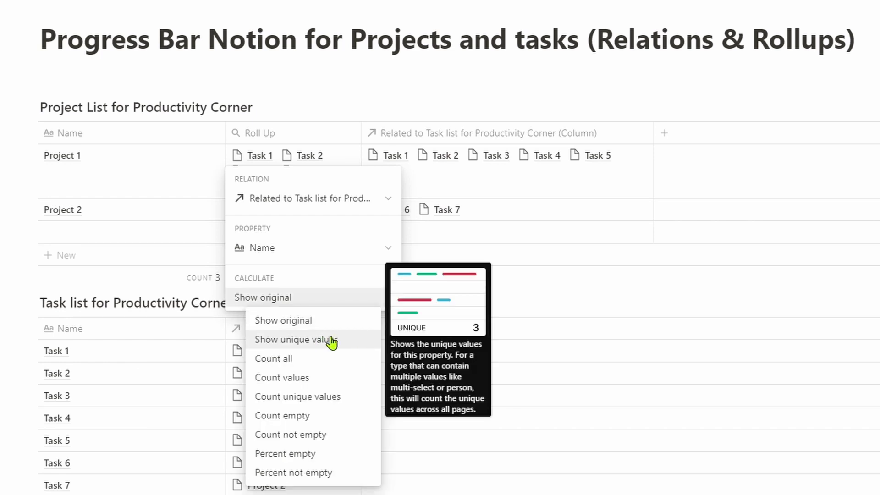
left_click(349, 340)
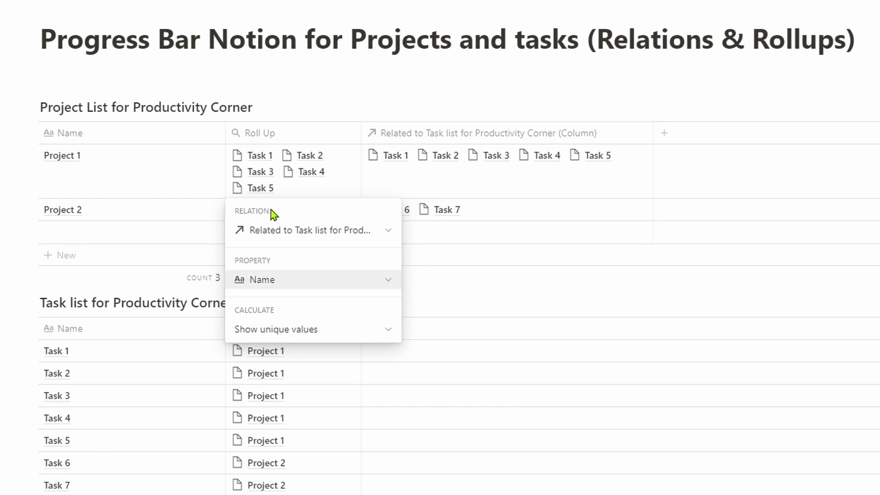
Set the Roll Up property's calculation to Count all and close its settings
left_click(342, 329)
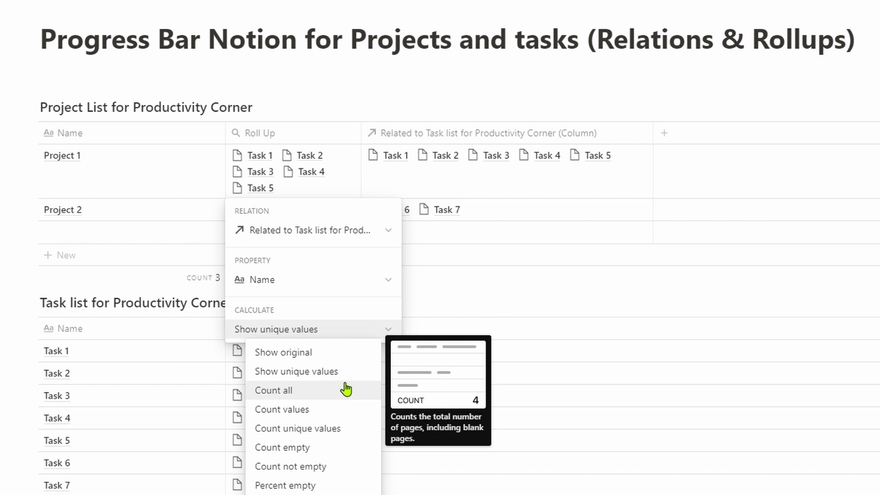
left_click(344, 390)
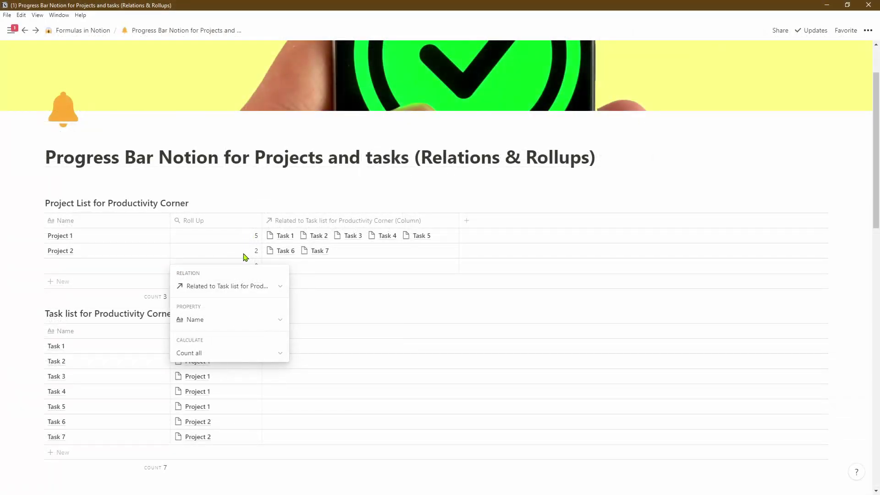
left_click(216, 226)
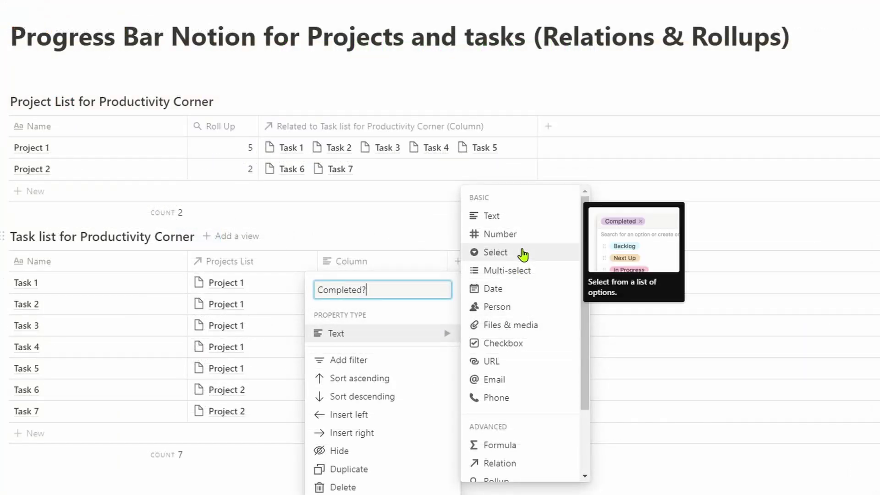
Set the task list's Completed? property type to Checkbox
left_click(523, 344)
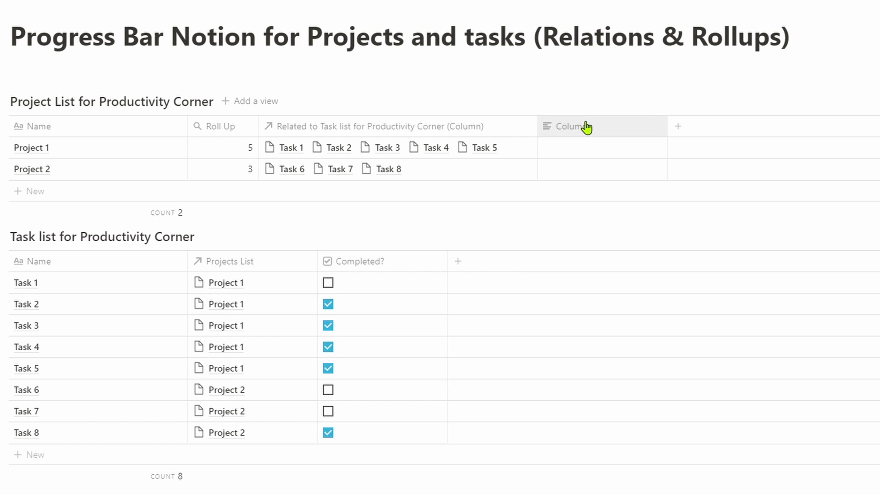
Change the project table's new Column property to Rollup and rename it "% Complete"
left_click(587, 127)
left_click(573, 198)
left_click(739, 343)
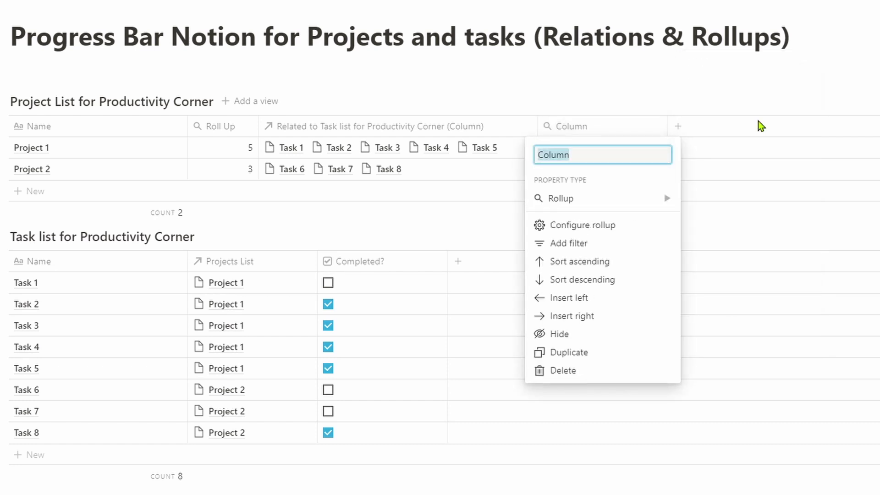
type("% Complete")
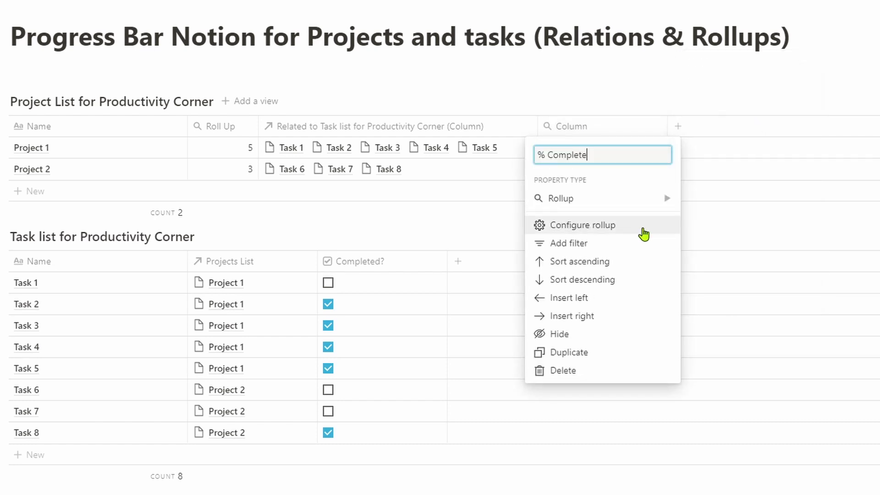
Configure the % Complete rollup to use the task list relation, the Completed? property and the Percent checked calculation
left_click(642, 234)
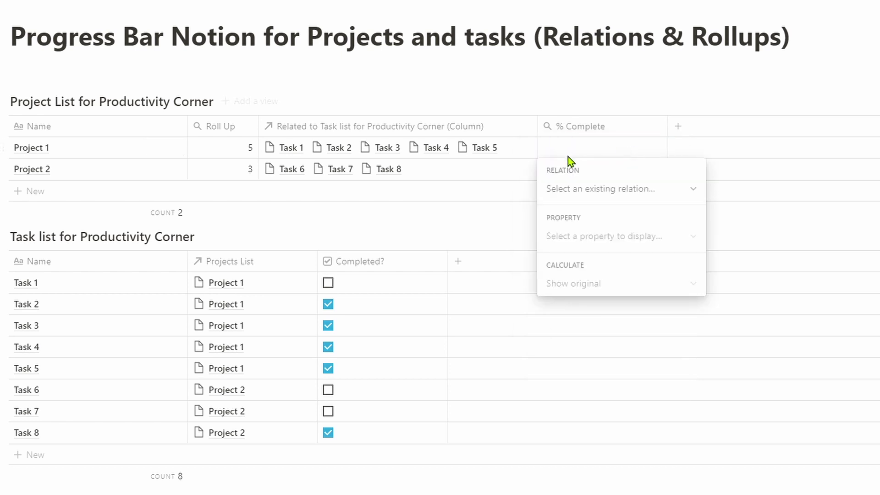
left_click(669, 192)
left_click(638, 244)
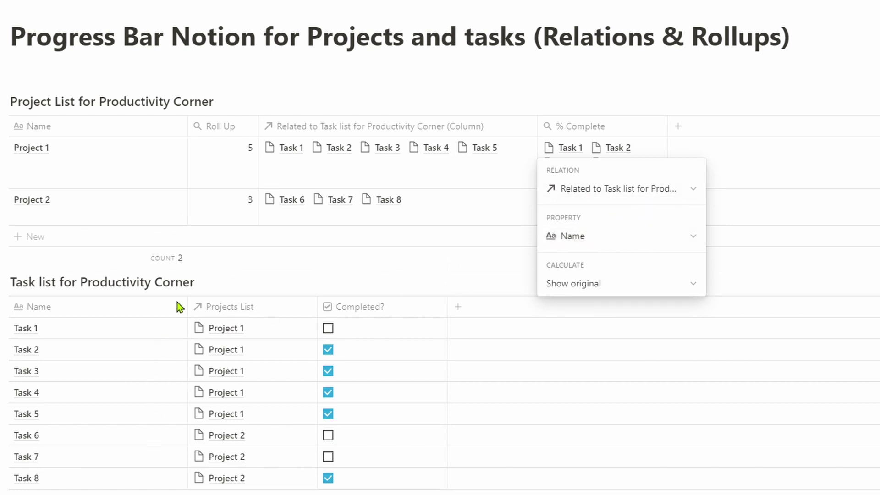
left_click(631, 236)
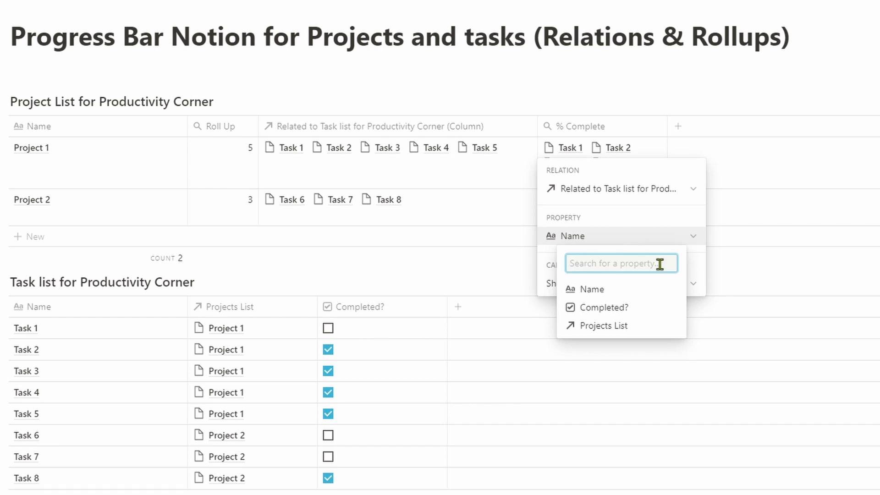
left_click(652, 313)
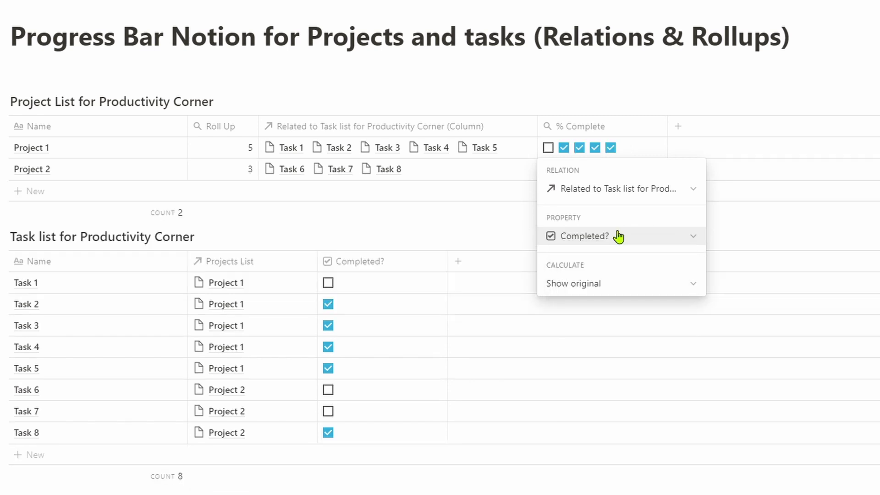
left_click(635, 288)
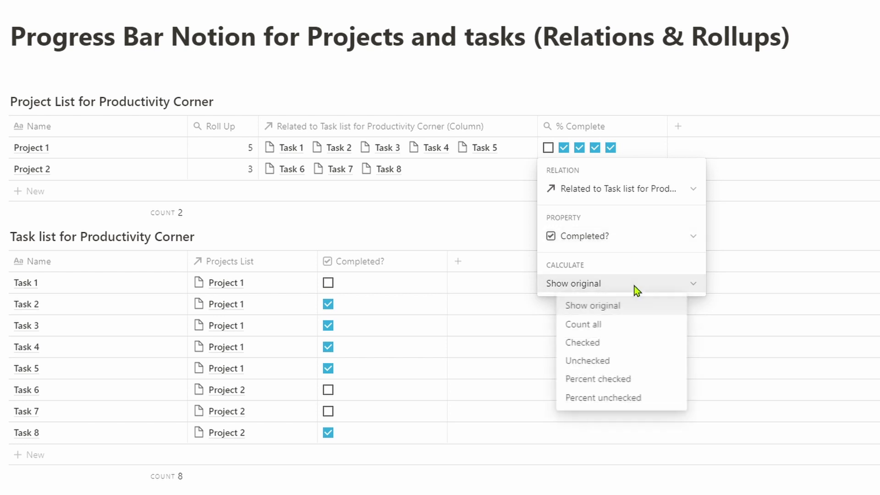
left_click(656, 379)
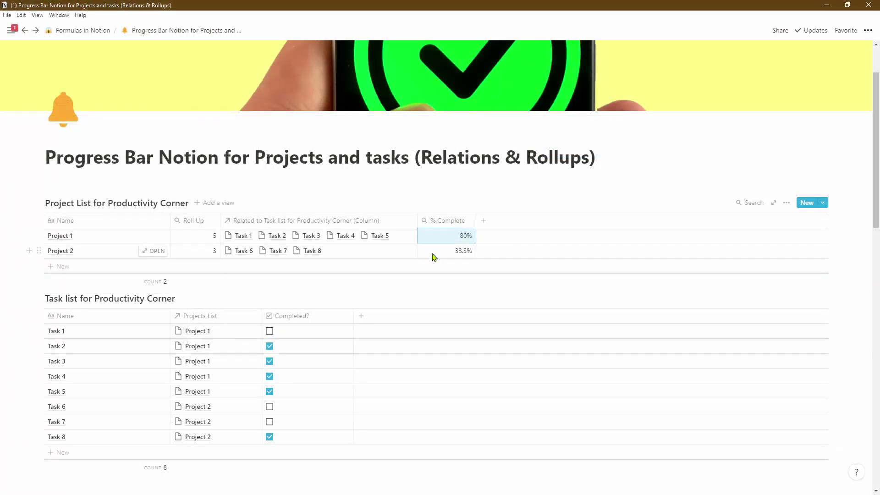
Add a Formula property named "Progress Bar" to the project table and open its formula editor
left_click(483, 220)
type("Progress Bar")
left_click(539, 272)
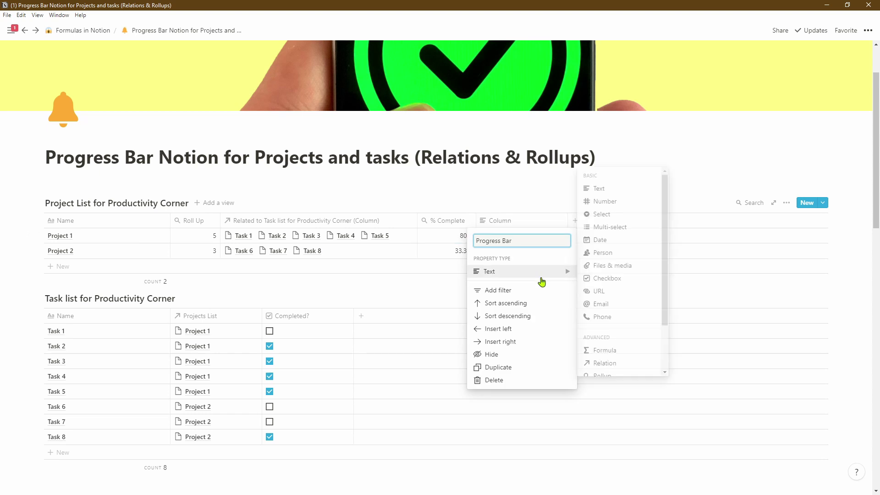
left_click(632, 356)
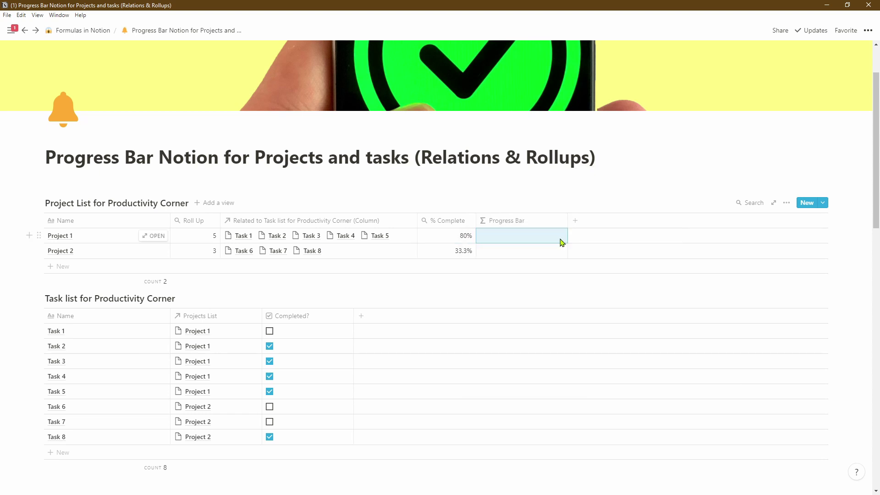
left_click(554, 236)
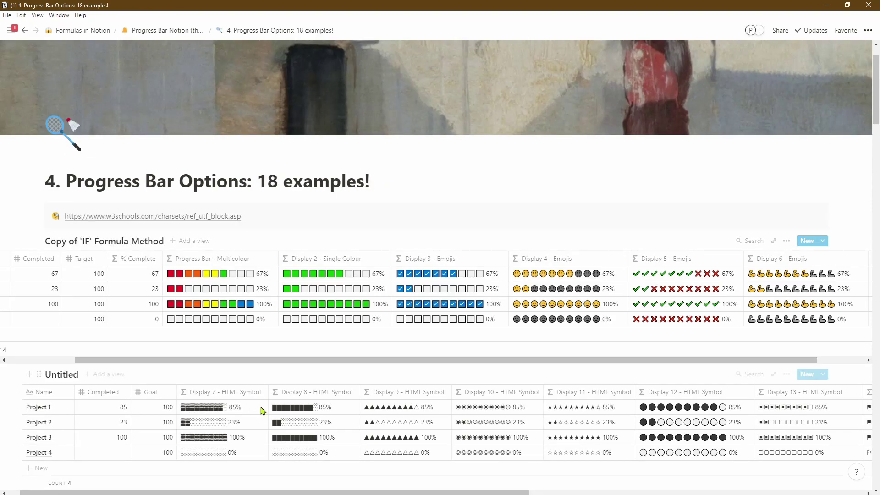
Copy the Display 3 - Emojis formula from the "4. Progress Bar Options: 18 examples!" page into the project table's Progress Bar property
mouse_move(274, 493)
left_mouse_down()
mouse_move(608, 492)
mouse_move(259, 492)
left_mouse_up()
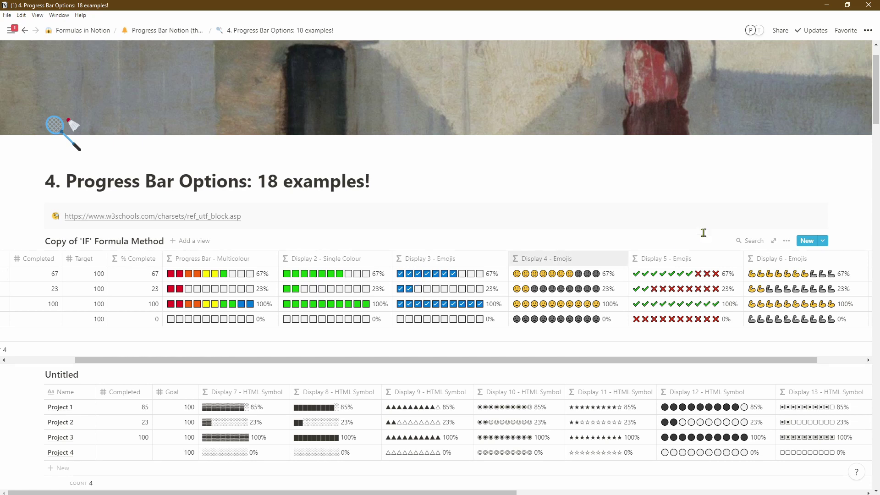
mouse_move(877, 119)
left_mouse_down()
mouse_move(877, 422)
mouse_move(877, 103)
left_mouse_up()
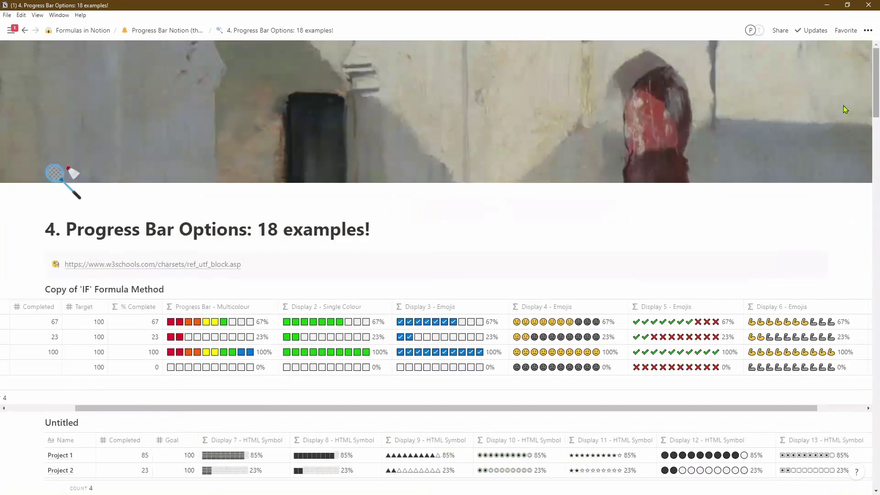
scroll(374, 329, "down", 2)
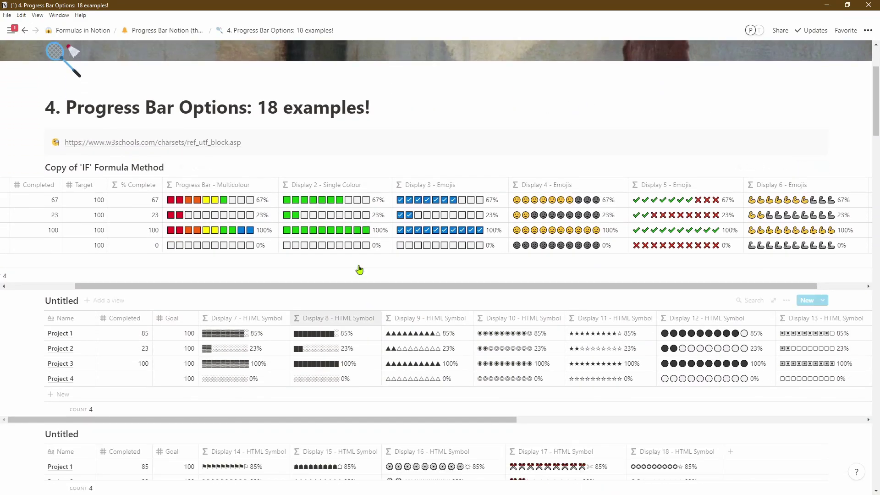
left_click(488, 213)
key("ctrl+a")
key("Escape")
scroll(261, 177, "up", 3)
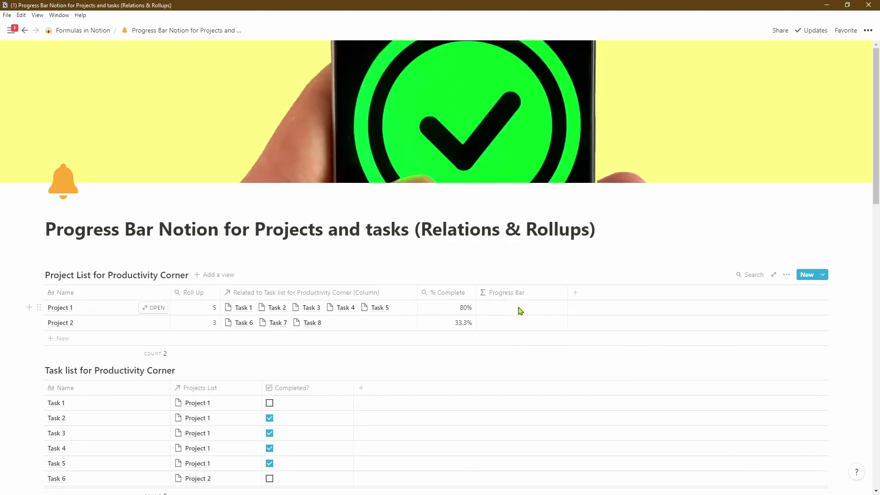
left_click(520, 310)
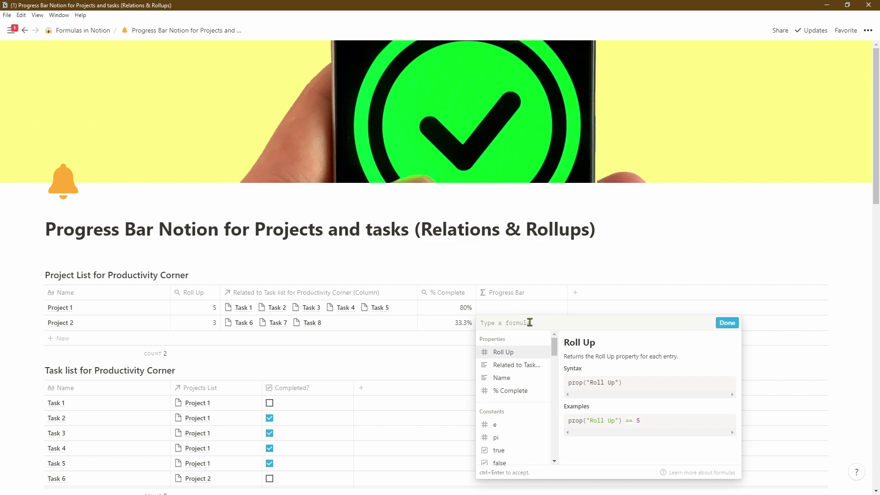
key("ctrl+v")
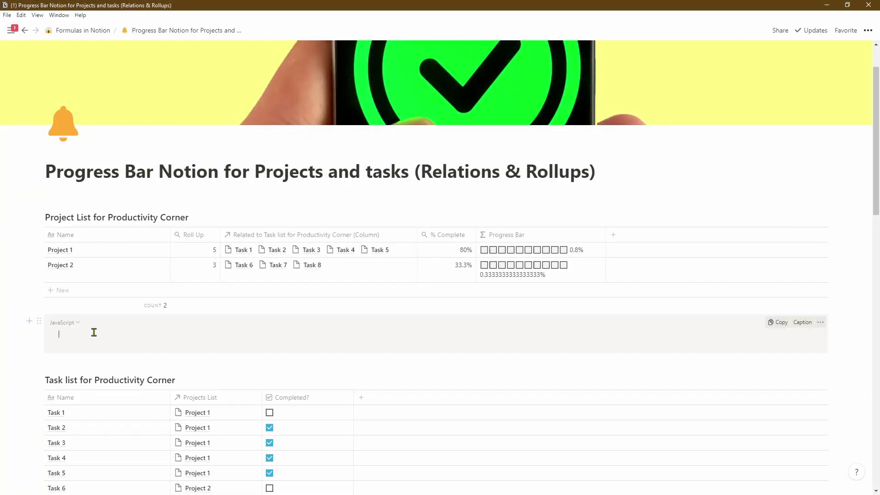
Paste the progress bar formula into the JavaScript code block above the task list and put each if condition on its own line
key("ctrl+v")
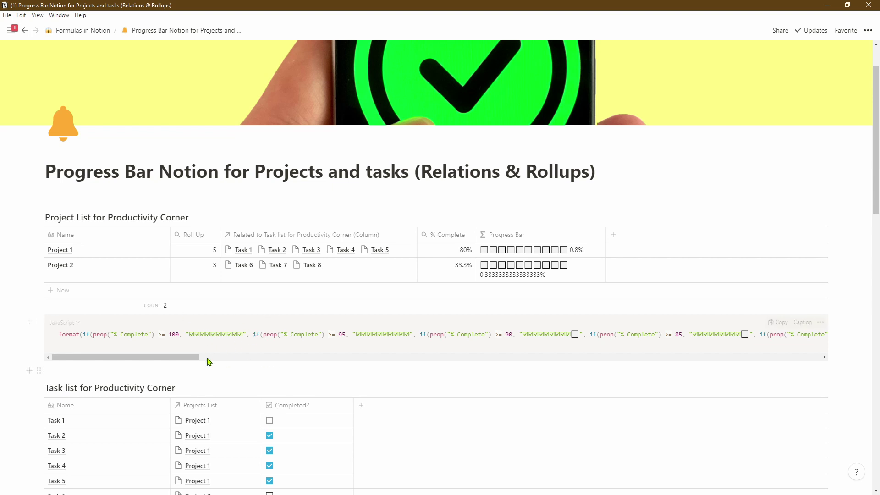
left_click_drag(194, 360, 359, 319)
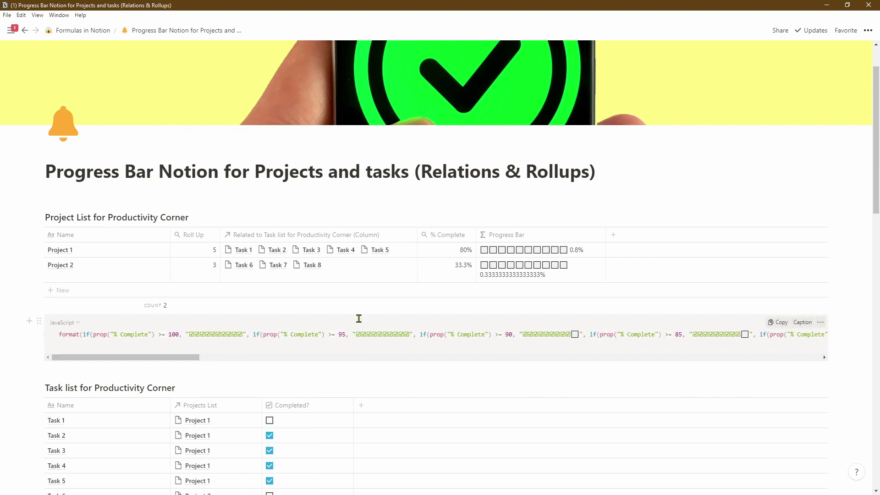
key("Return")
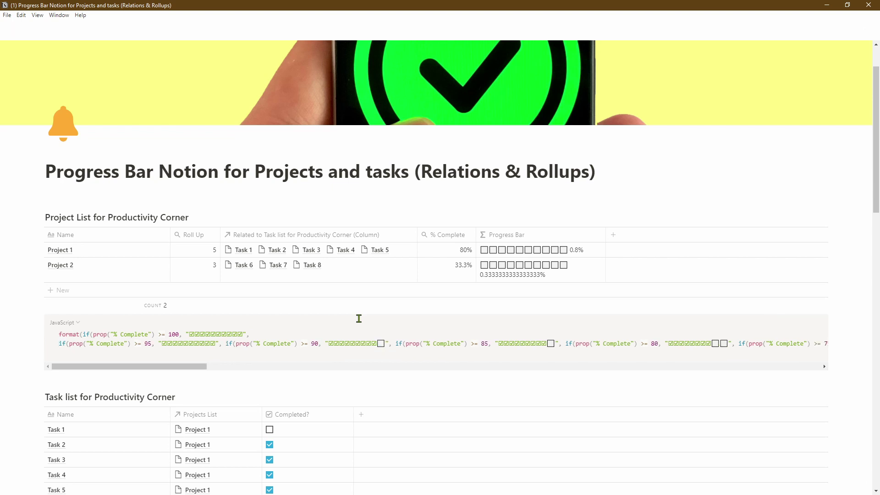
key("Return")
left_click(230, 349)
key("Return")
key("Return")
key("Return")
left_click(232, 379)
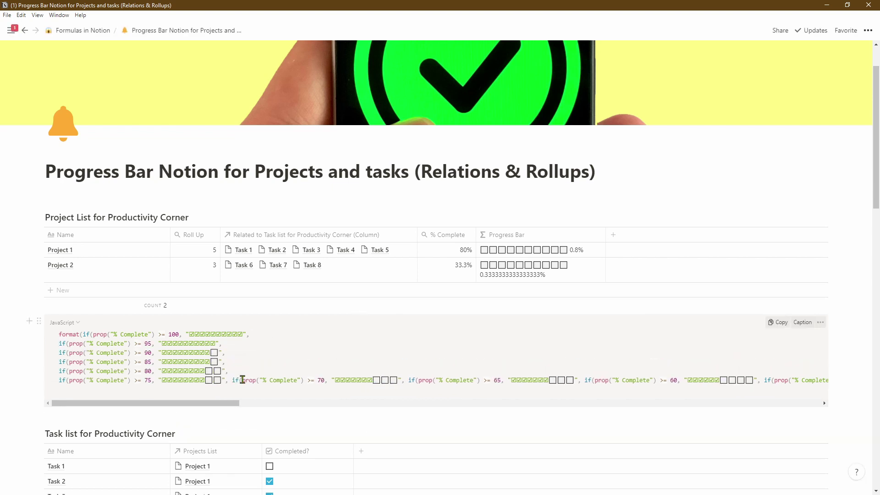
key("Return")
key("Return")
left_click(232, 399)
key("Return")
key("Return")
left_click(240, 419)
key("Return")
left_click(237, 444)
key("Return")
key("Return")
left_click(250, 472)
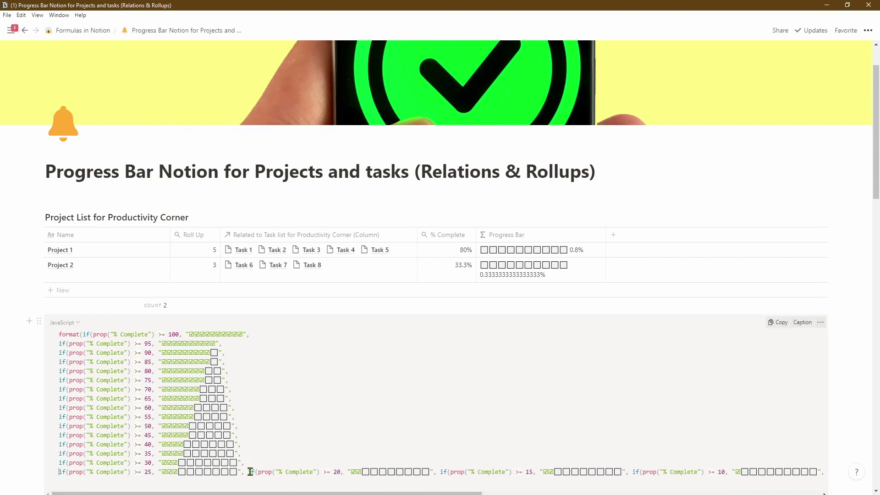
key("Return")
left_click(251, 481)
scroll(251, 481, "down", 2)
key("Return")
left_click(254, 376)
key("Return")
key("Return")
Split the formula's ending after the closing brackets into separate lines for the space, format(prop("% Complete")) and "%" segments
left_click(338, 395)
key("Return")
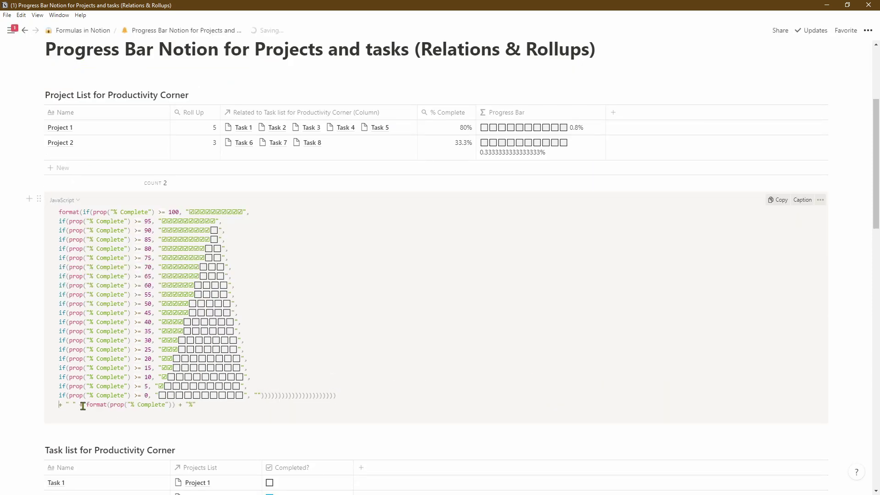
left_click(75, 405)
key("Return")
left_click(159, 414)
key("Return")
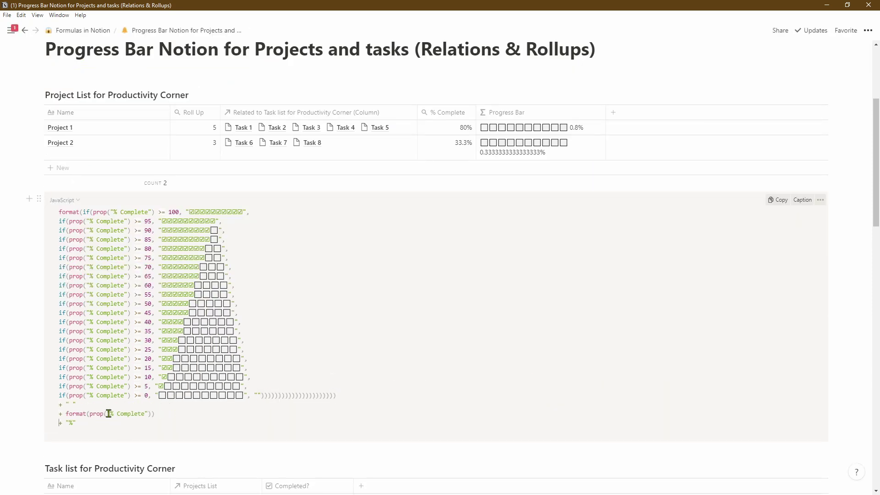
Add a "Part 1" label above the if conditions in the code block and indent those lines beneath it
left_click(56, 214)
type("Part 1")
key("Return")
key("shift+Down")
key("shift+Down")
key("shift+Down")
key("shift+Down")
key("shift+Down")
key("shift+Down")
key("shift+Down")
key("shift+Down")
key("shift+Down")
key("shift+Down")
key("shift+Down")
key("shift+Down")
key("shift+Down")
key("shift+Down")
key("shift+Down")
key("shift+Down")
key("shift+Down")
key("shift+Down")
key("shift+Down")
key("shift+Down")
key("Tab")
Add a "Part 2" label above the + " " line and indent that line
left_click(59, 414)
type("Part 2")
key("Return")
key("Tab")
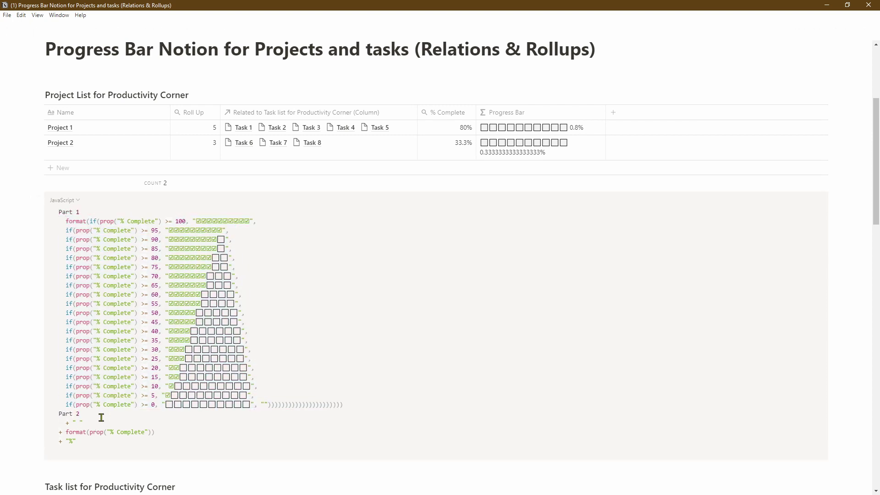
Separate the code parts with blank lines and label the format(prop("% Complete")) and "%" segments "Part 3" and "Part 4"
key("Up")
key("Home")
key("Return")
key("Down")
key("End")
key("Return")
key("Return")
type("Part")
key("Return")
type("Part 4")
key("Return")
left_click(465, 124)
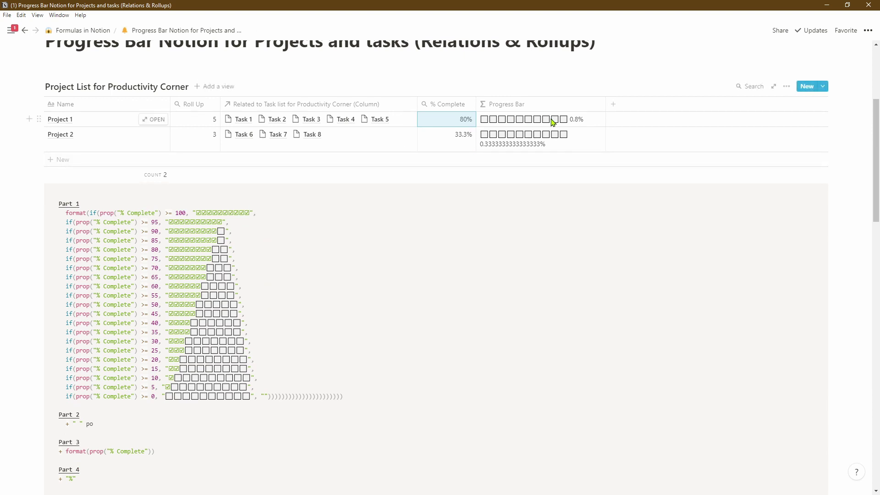
left_click_drag(179, 213, 152, 231)
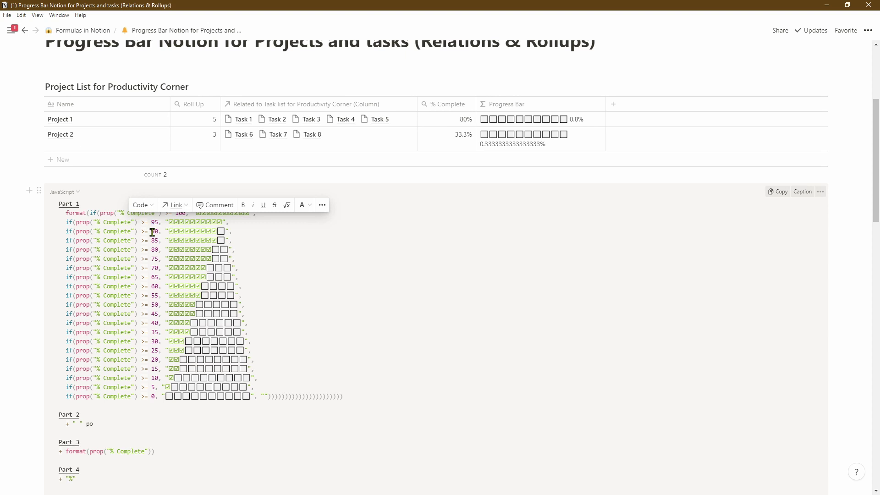
left_click(189, 231)
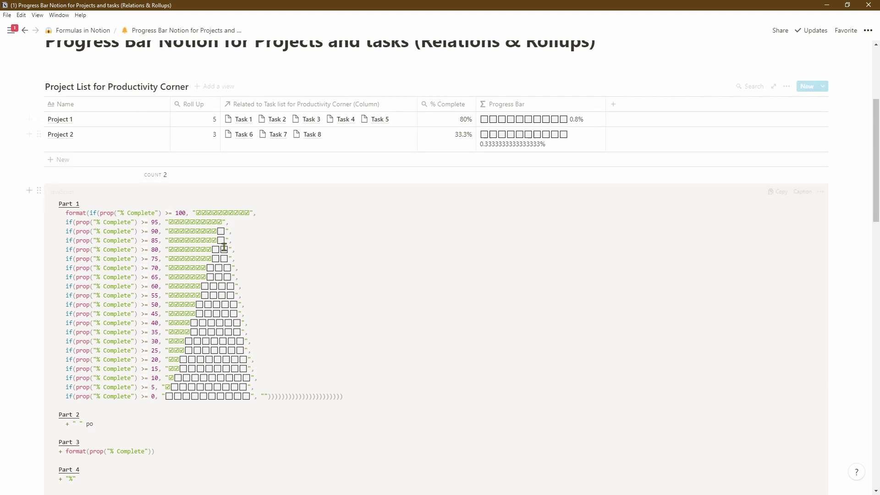
Change the threshold of the 80 condition in the code block's Part 1 to 0.80
left_click_drag(81, 250, 227, 249)
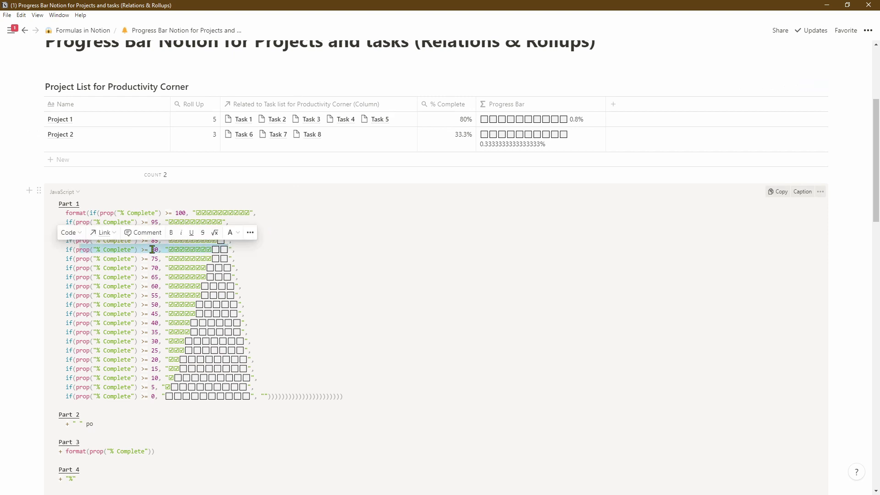
left_click(183, 250)
key("Left")
key("Left")
key("Left")
key("Left")
key("Left")
key("Left")
key("Left")
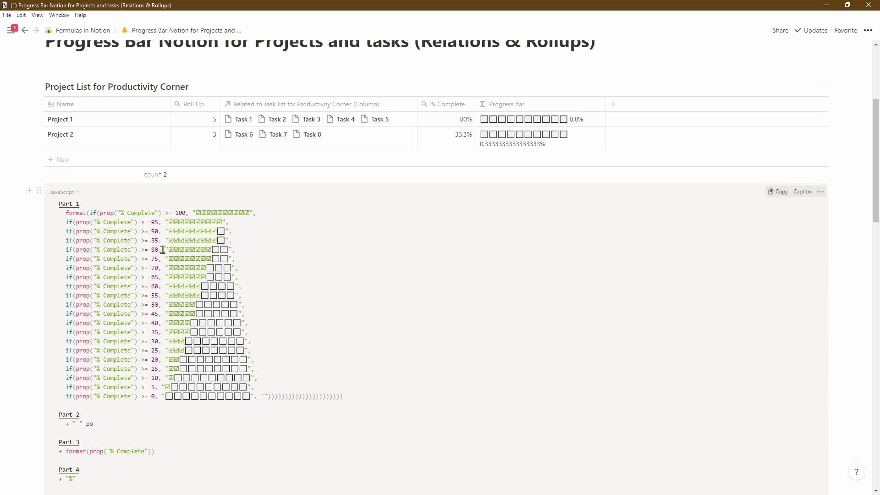
type("0.")
Replace the Progress Bar formula with the edited Part 1 code, flattened to one line through the web browser's address bar
left_click_drag(341, 393, 66, 213)
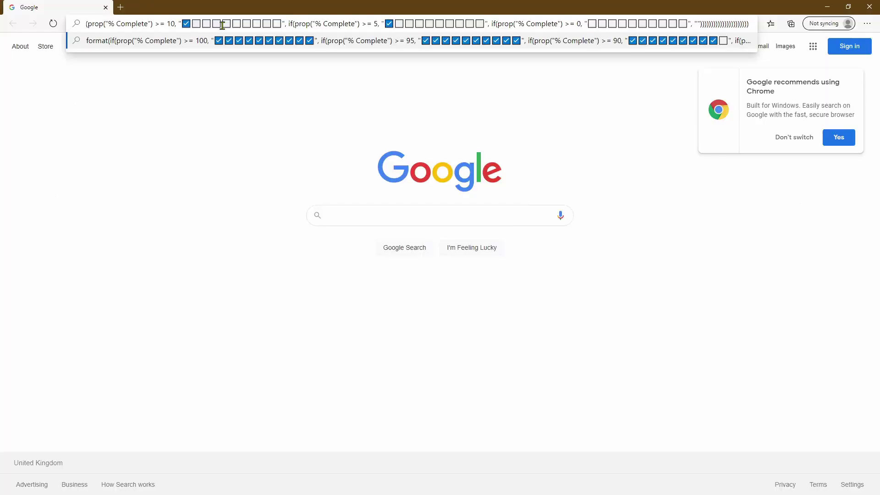
left_click(222, 25)
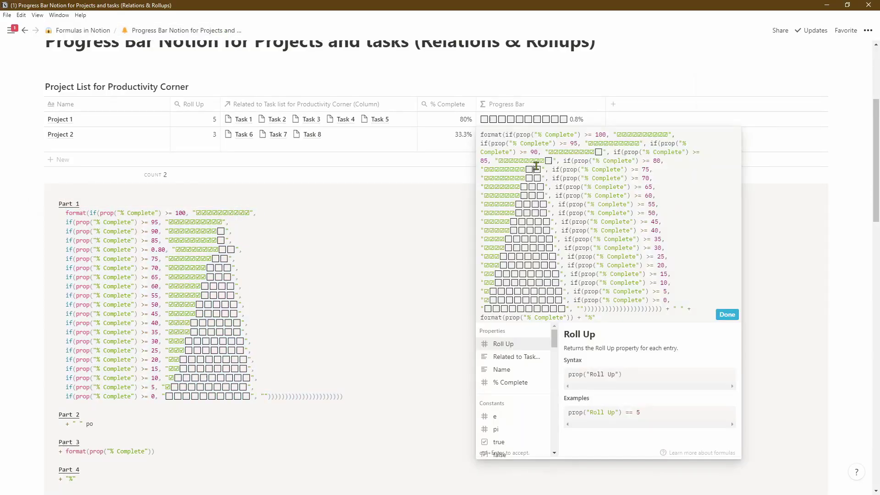
key("ctrl+a")
key("ctrl+v")
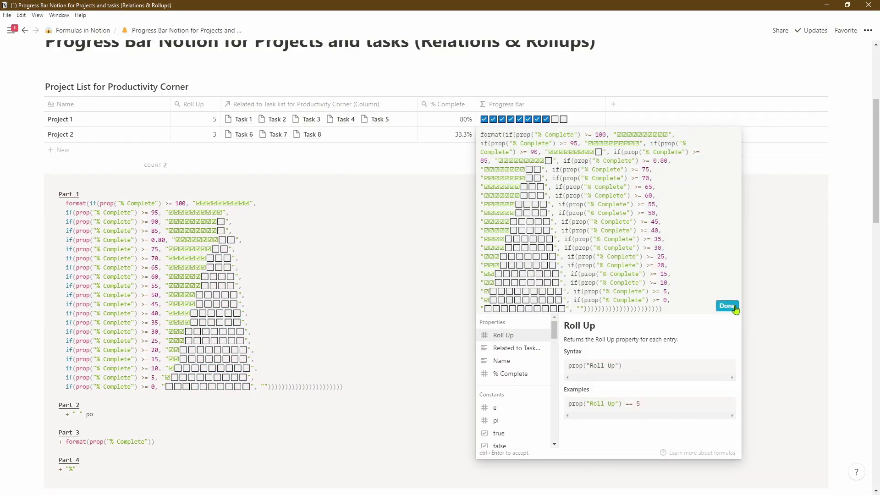
key("ctrl+Return")
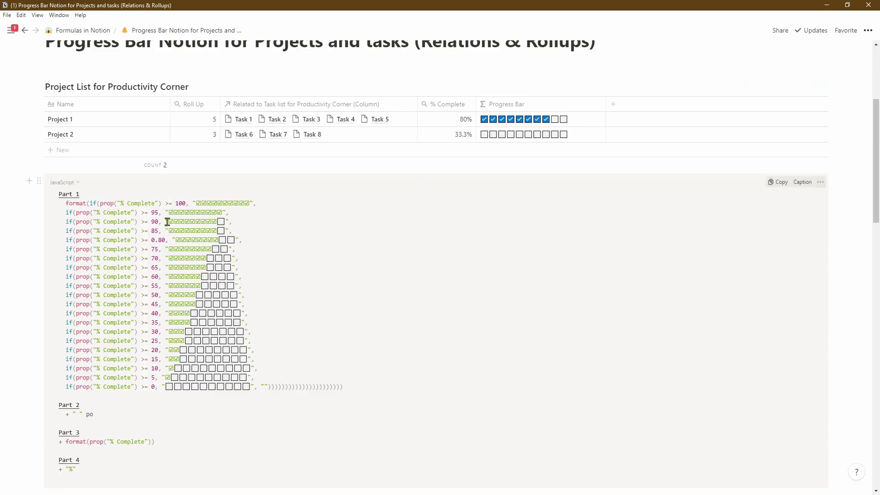
Rewrite the remaining Part 1 thresholds as decimals, from 0.100 and 0.95 down to 0.0, and use the code as the Progress Bar formula
left_click_drag(174, 203, 183, 271)
left_click(157, 230)
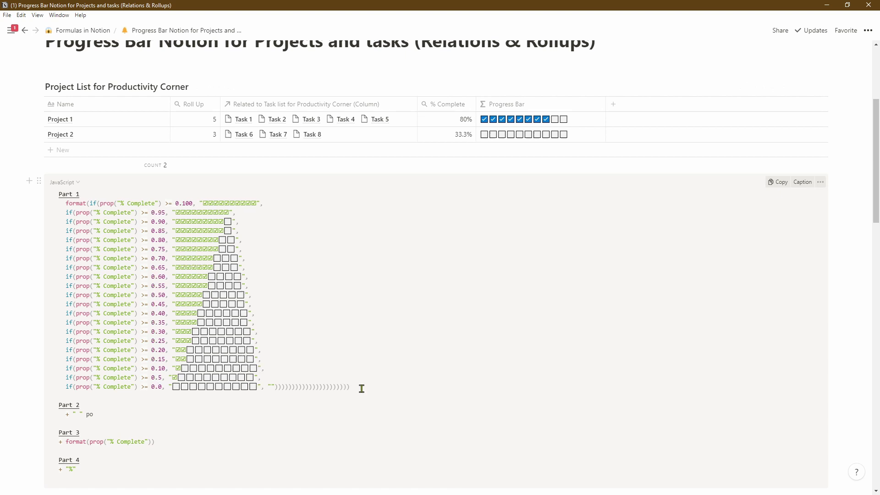
left_click_drag(360, 387, 63, 204)
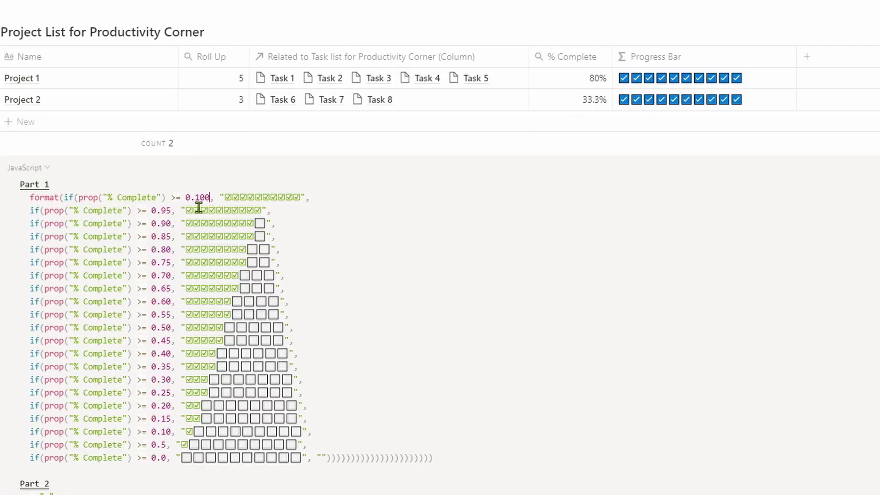
Set the threshold of the first condition in the code block's Part 1 to 1.00
left_click(192, 203)
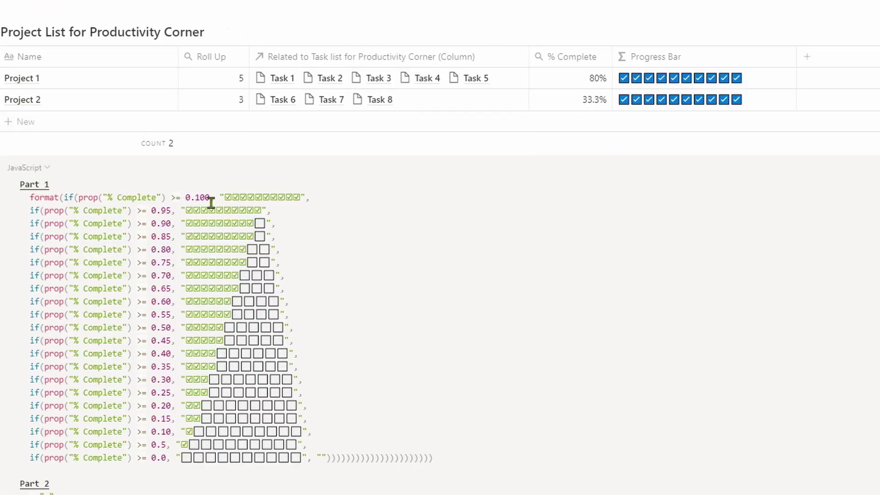
double_click(187, 197)
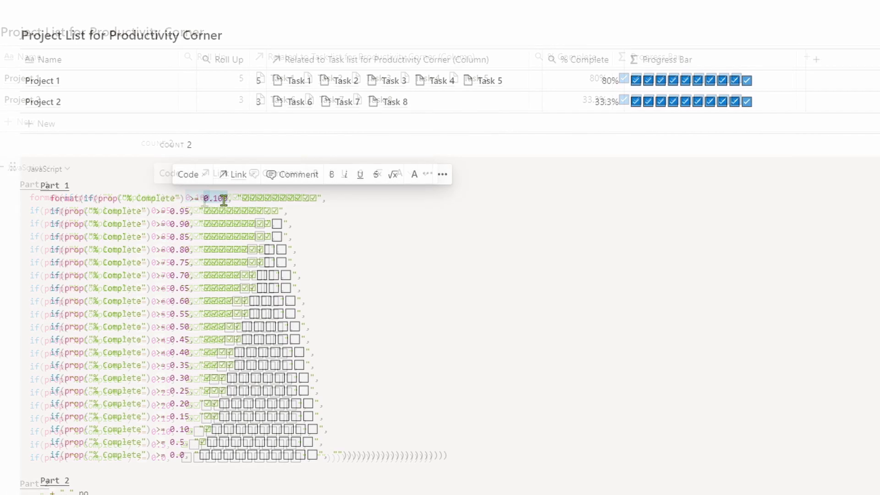
key("Left")
key("Delete")
key("Delete")
key("Delete")
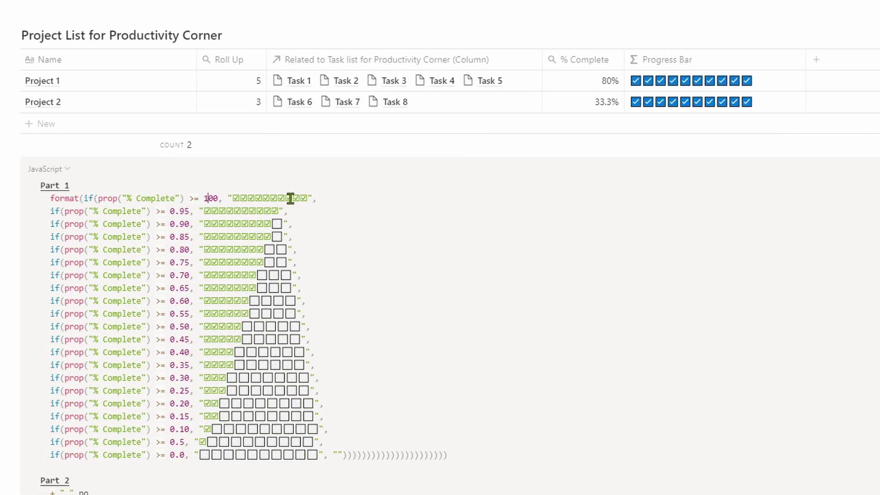
type("1.")
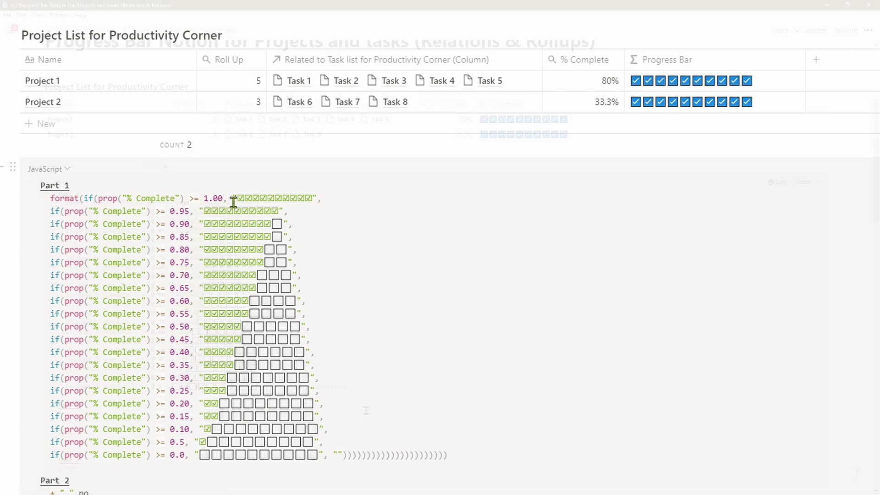
Replace the Progress Bar formula with the Part 1 code that has the corrected first threshold
left_click_drag(353, 387, 63, 204)
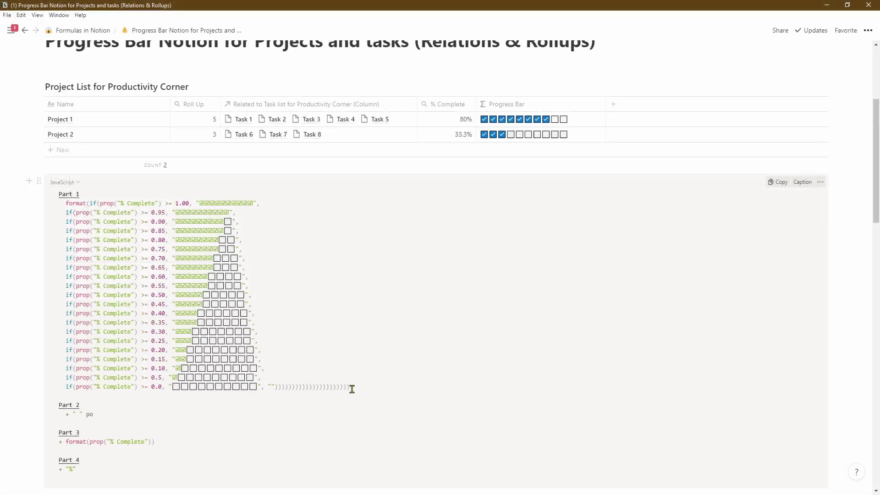
left_click_drag(351, 387, 59, 203)
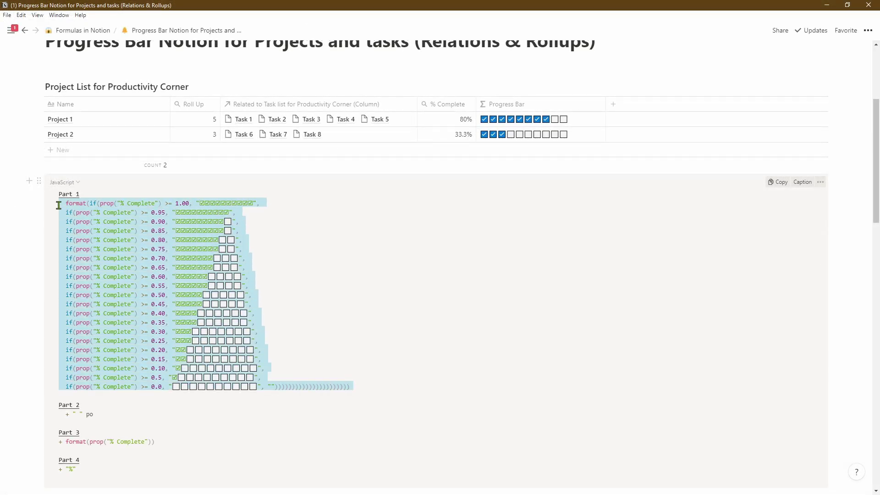
left_click(575, 122)
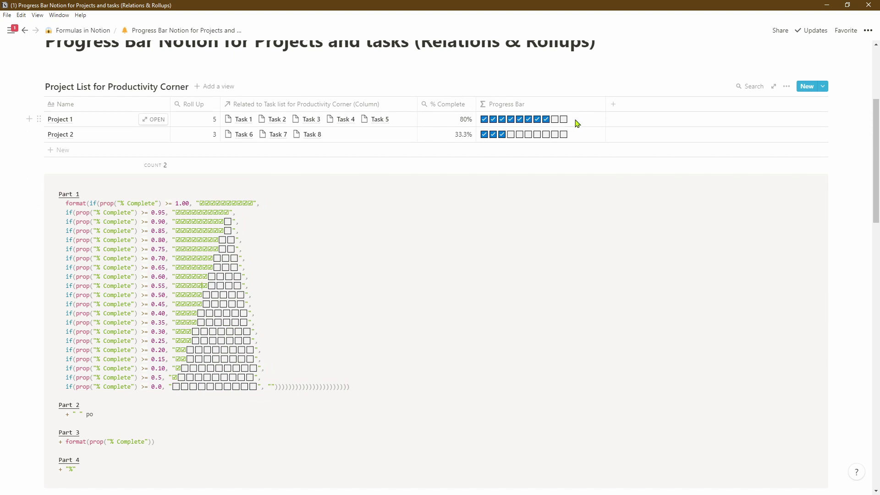
Delete the stray "po" from Part 2 and change Part 3 to + format(round(prop("% Complete"))
left_click(94, 415)
key("BackSpace")
key("BackSpace")
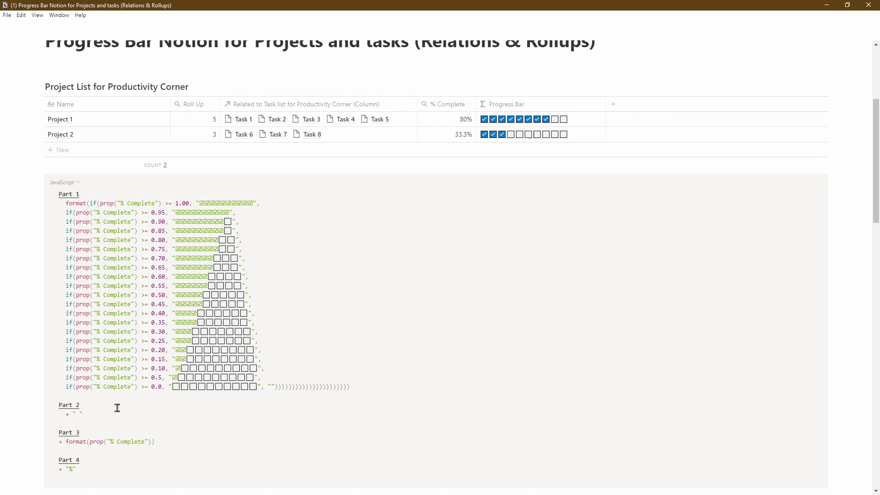
left_click_drag(65, 414, 97, 467)
scroll(98, 466, "down", 1)
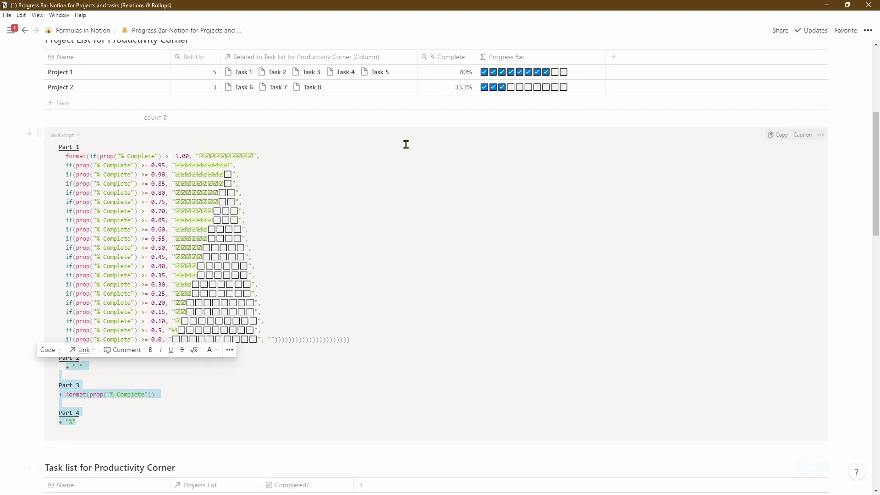
left_click(184, 392)
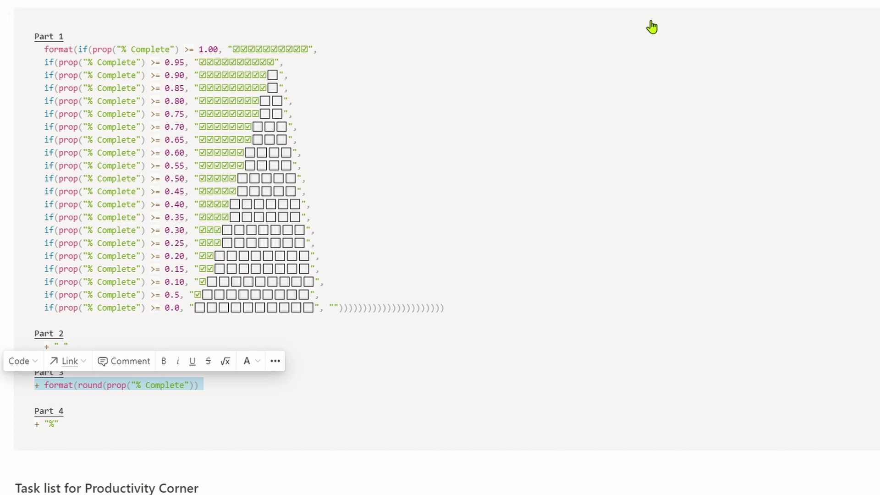
Append copies of the Part 2, Part 3 and Part 4 code to Part 1, indenting them and separating them with blank lines
left_click_drag(73, 346, 38, 346)
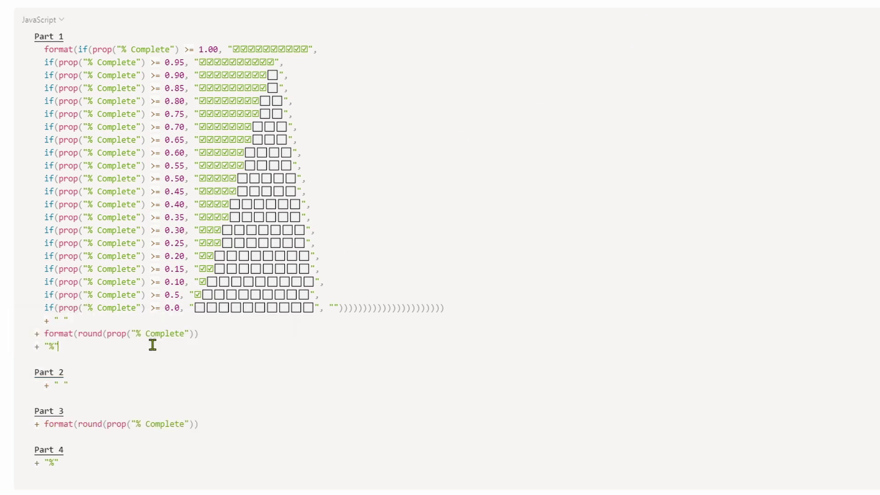
left_click_drag(33, 334, 111, 359)
key("Tab")
left_click(455, 309)
key("Return")
key("Return")
key("Down")
key("Return")
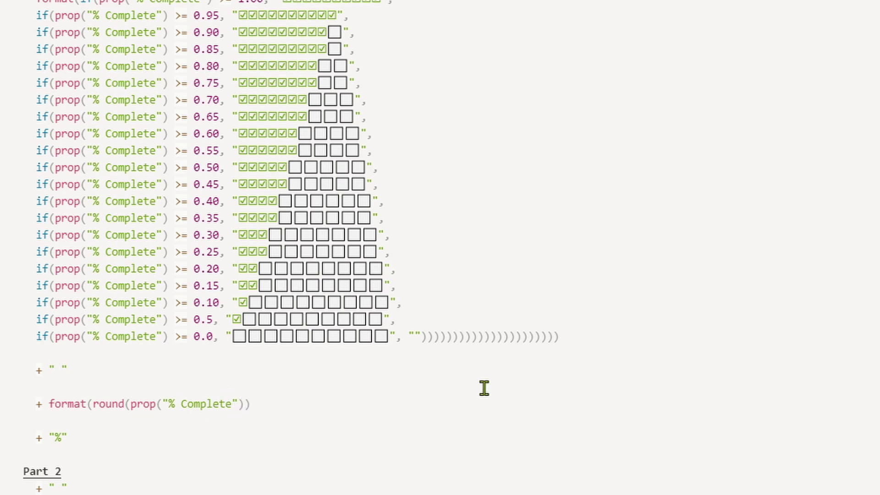
Multiply % Complete by 100 in the combined code and save it as the Progress Bar formula with format(round(prop("% Complete")*100))
type("*")
type("100")
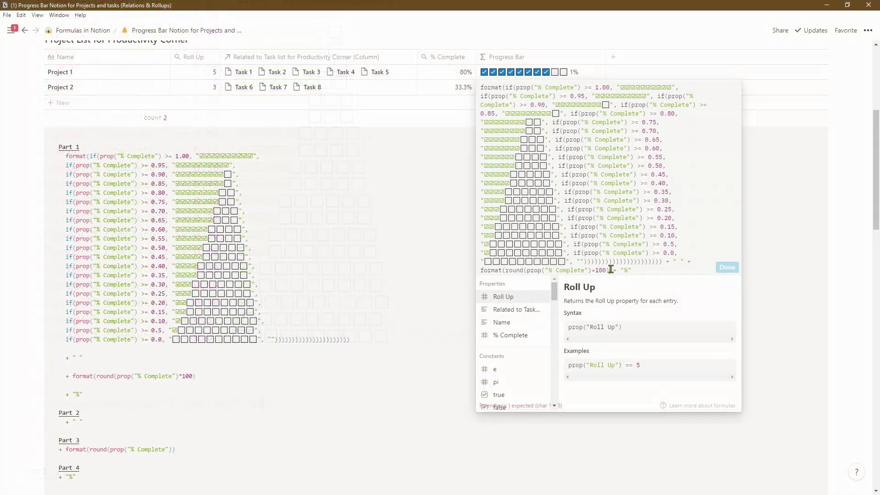
type(")")
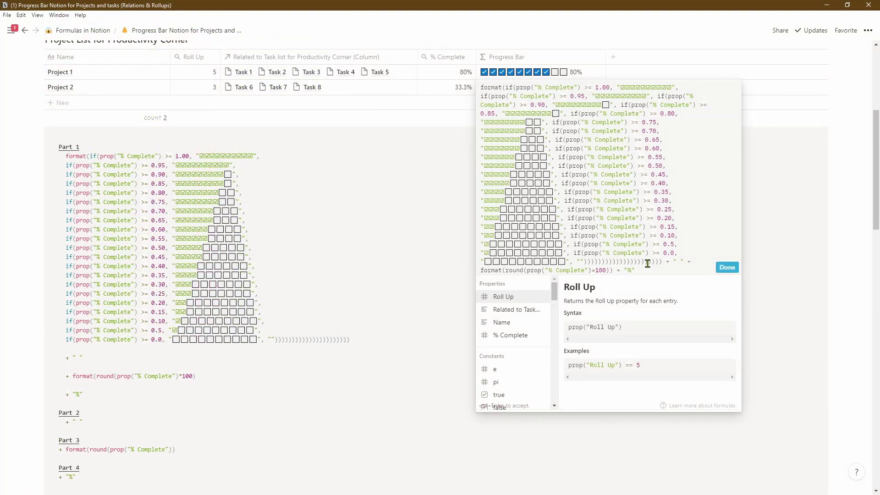
left_click(722, 269)
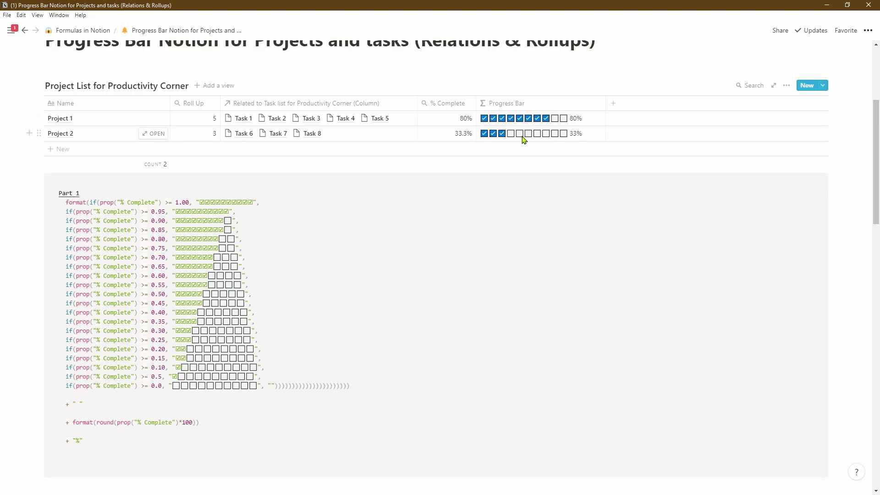
Place the task list directly beneath the project list and mark Task 1 as completed
scroll(523, 139, "up", 1)
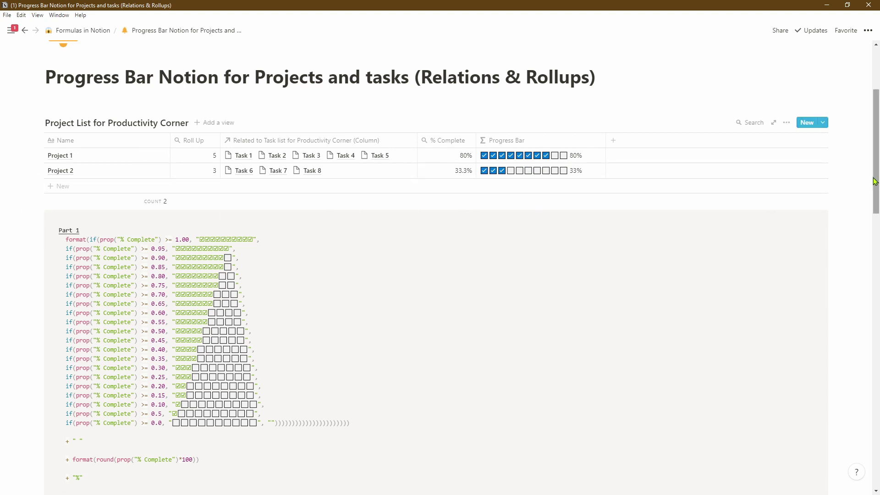
scroll(752, 228, "down", 3)
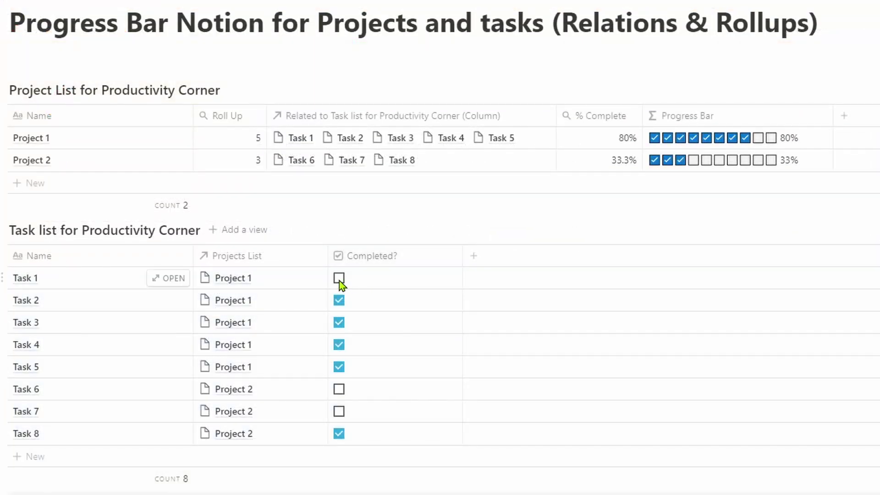
left_click(339, 278)
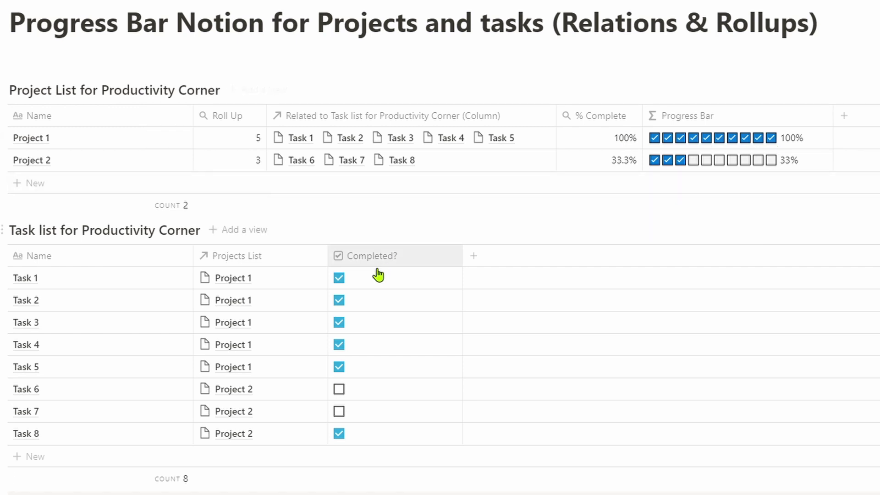
Clear the completed status of Tasks 1 to 4 to test Project 1's progress bar
left_click(339, 278)
left_click(339, 300)
left_click(339, 322)
left_click(339, 345)
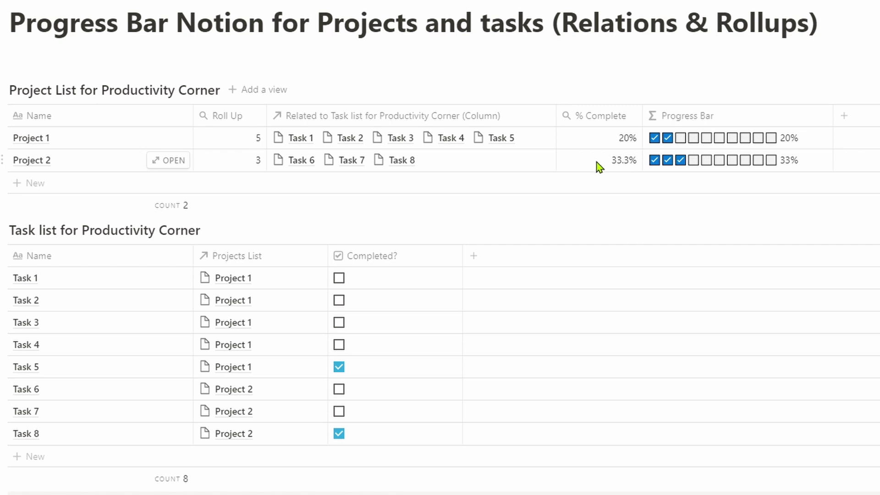
Mark Tasks 7 and 6 of Project 2 and Tasks 4 to 1 of Project 1 as completed
left_click(339, 412)
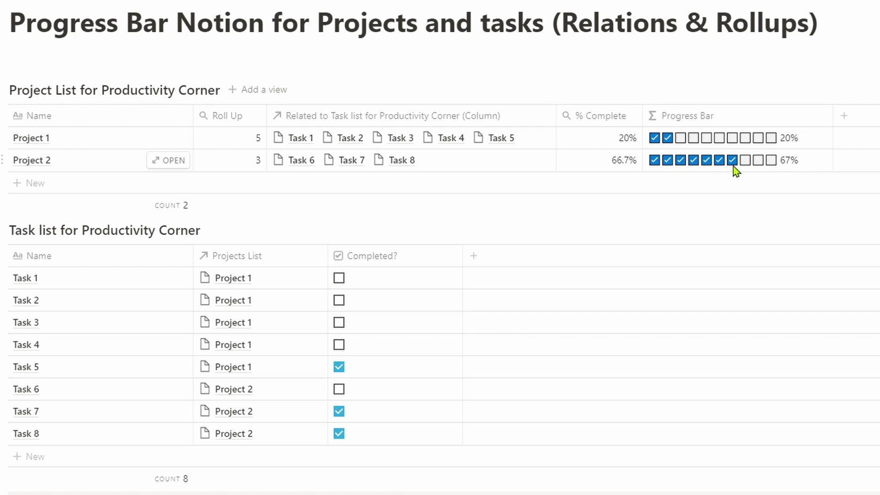
left_click(339, 389)
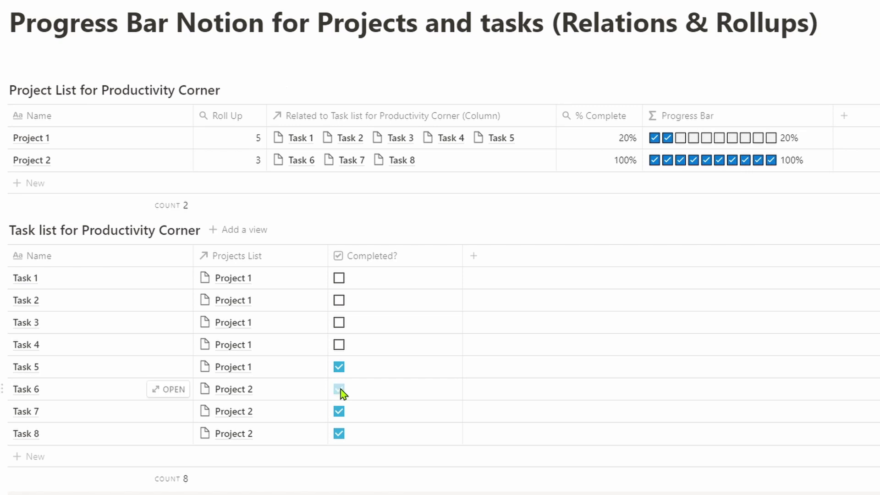
left_click(338, 344)
left_click(339, 322)
left_click(339, 300)
left_click(339, 277)
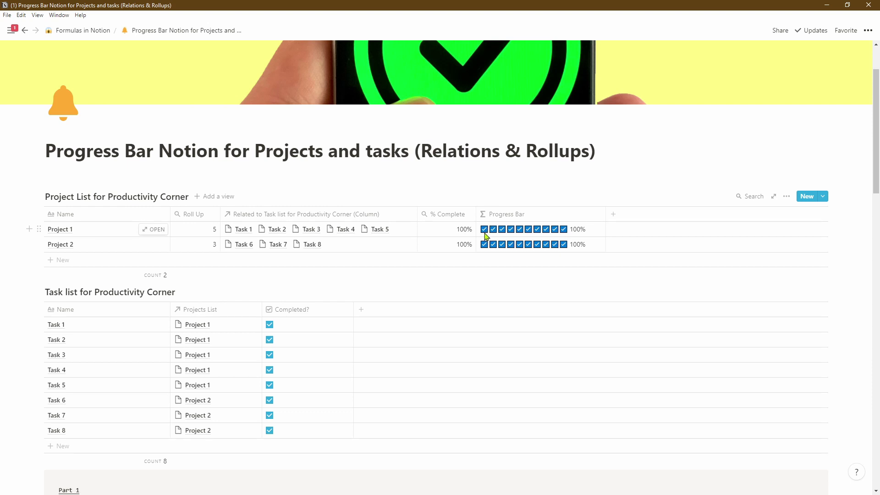
left_click(562, 235)
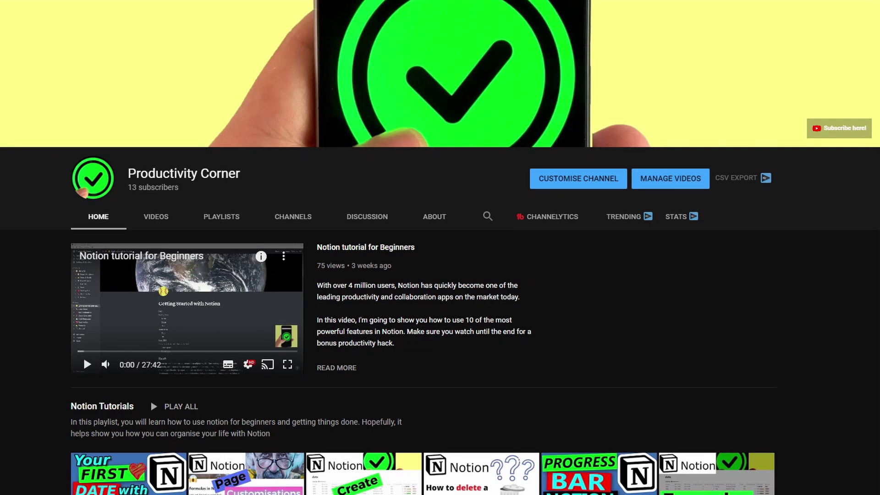
scroll(440, 248, "down", 2)
scroll(440, 248, "down", 4)
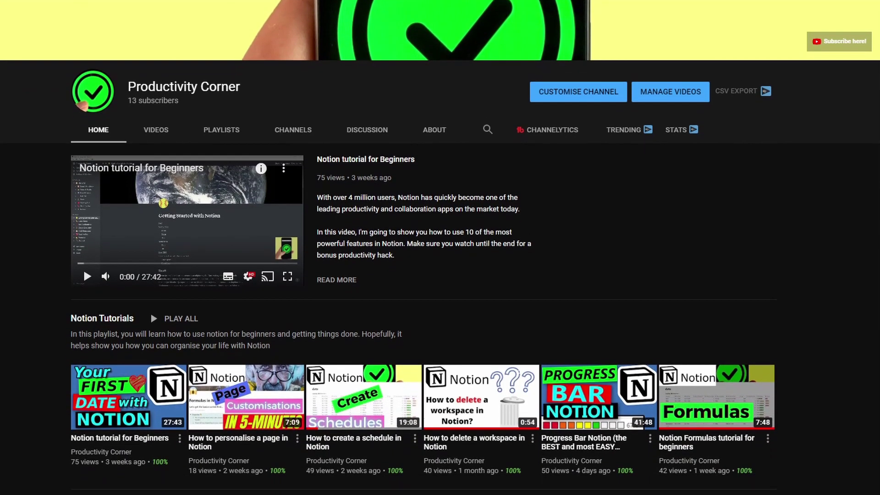